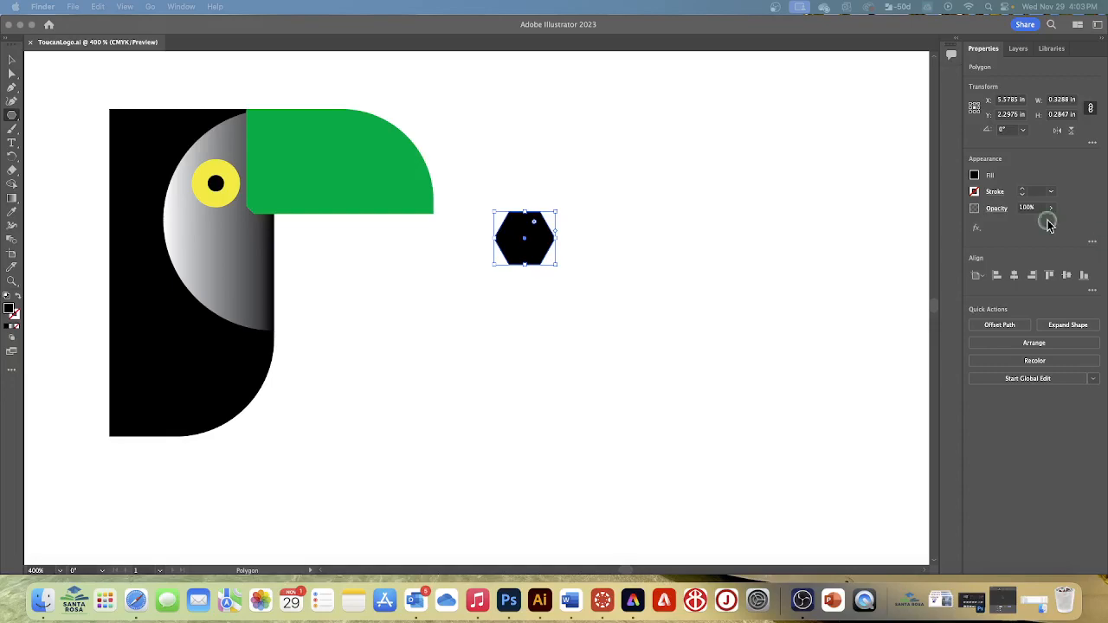
# - Rotate the black hexagon to 90° and enlarge it proportionally to about 0.93 in wide by 1.07 in high
pyautogui.click(1023, 133)
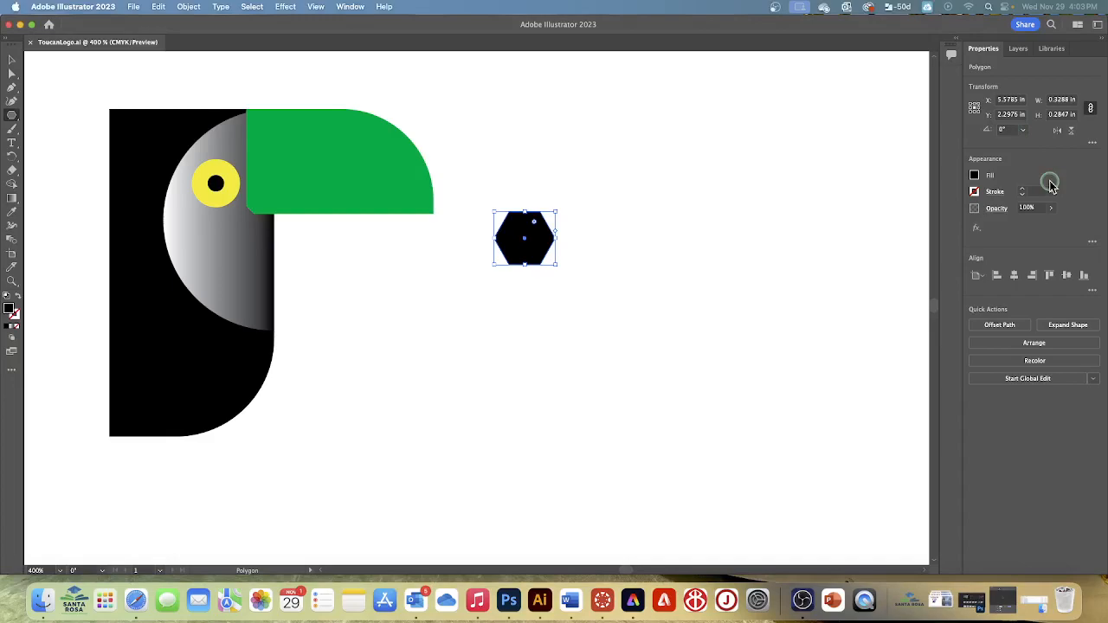
pyautogui.click(1024, 132)
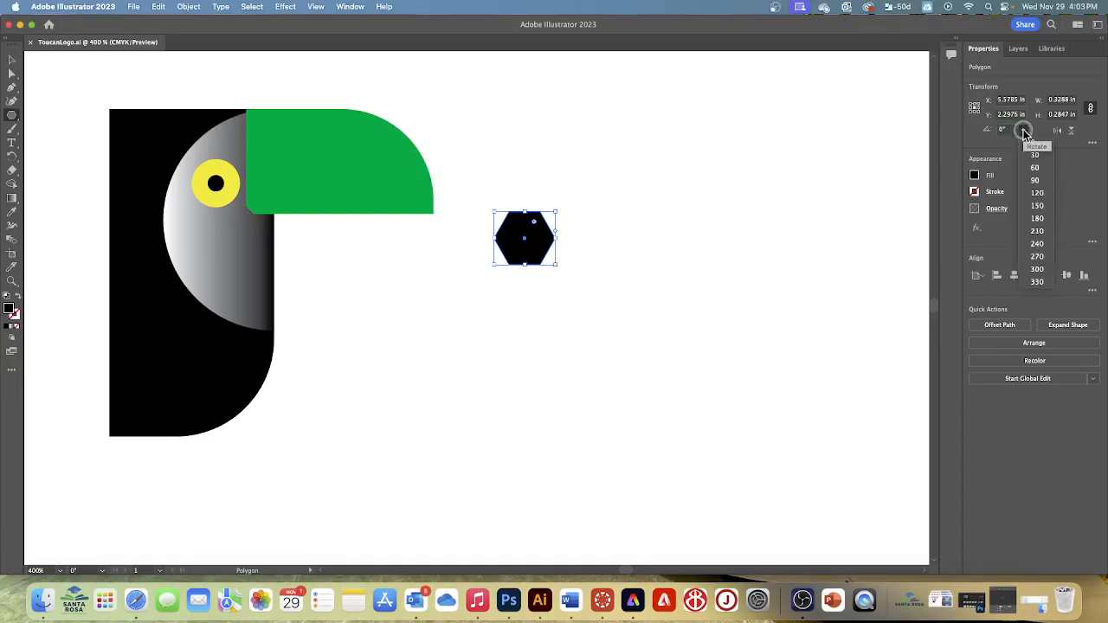
pyautogui.click(1031, 179)
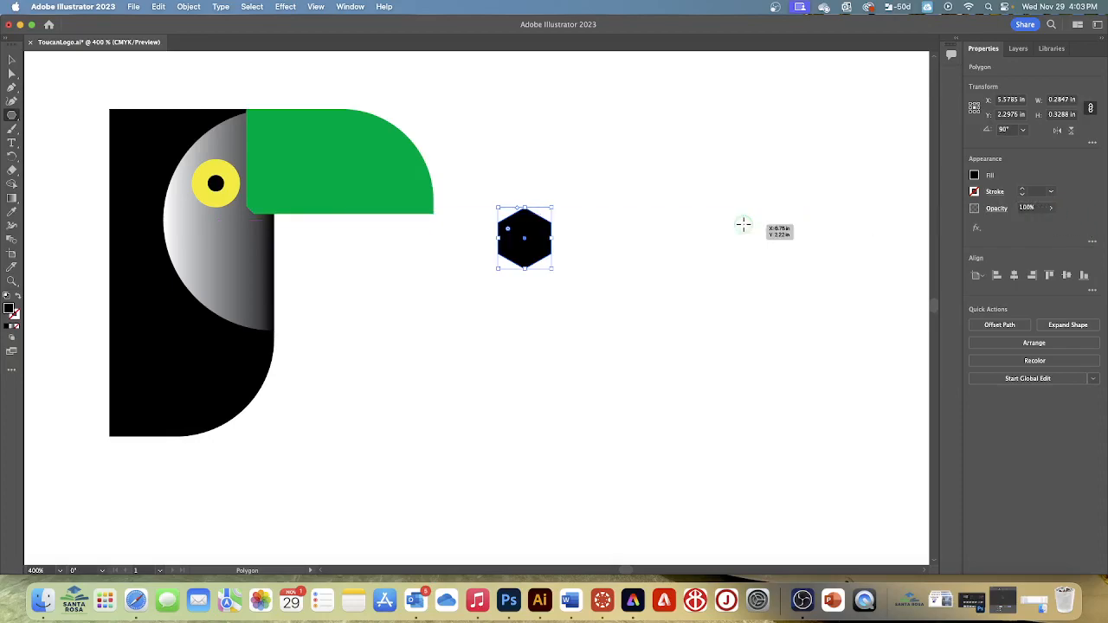
pyautogui.moveTo(553, 206); pyautogui.dragTo(701, 70)
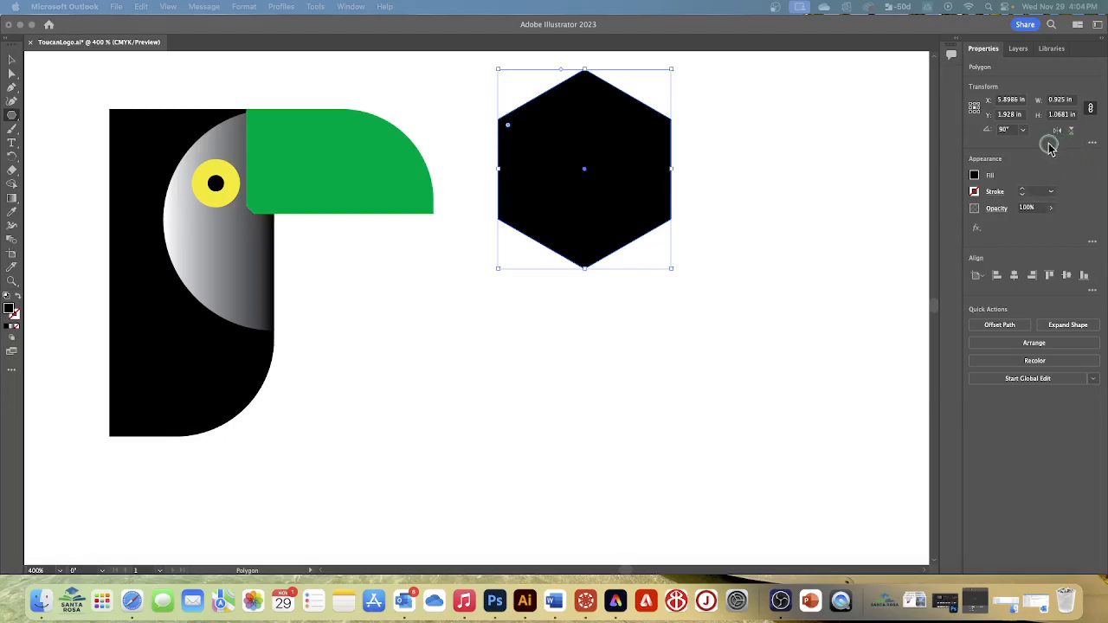
# - Unlink the hexagon's width and height proportions and set its width to 0.31 in
pyautogui.click(1091, 110)
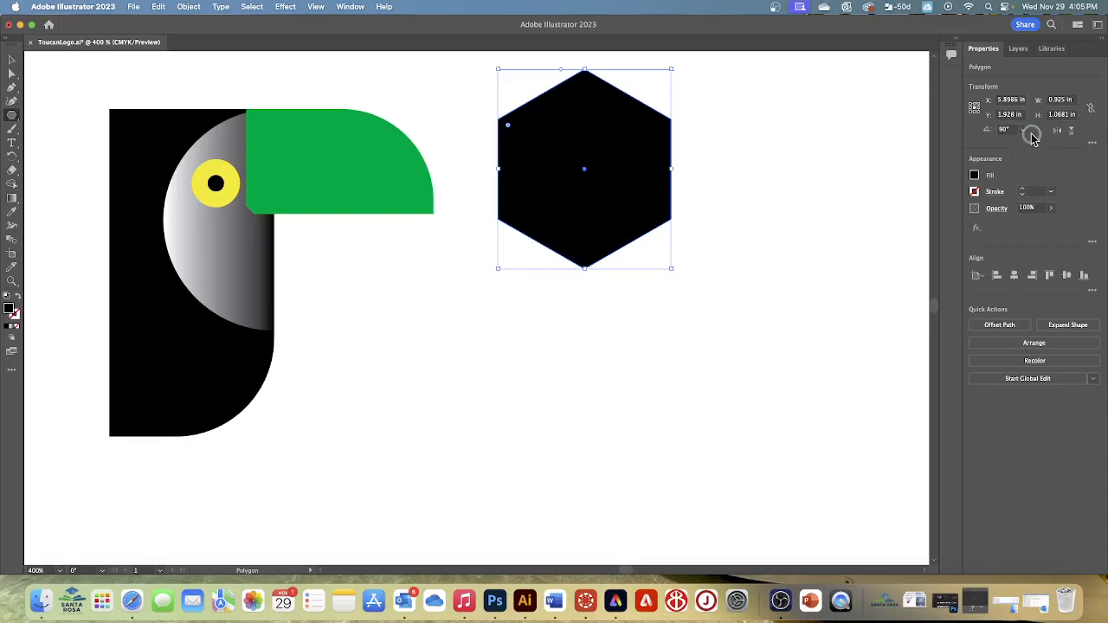
pyautogui.click(1057, 100)
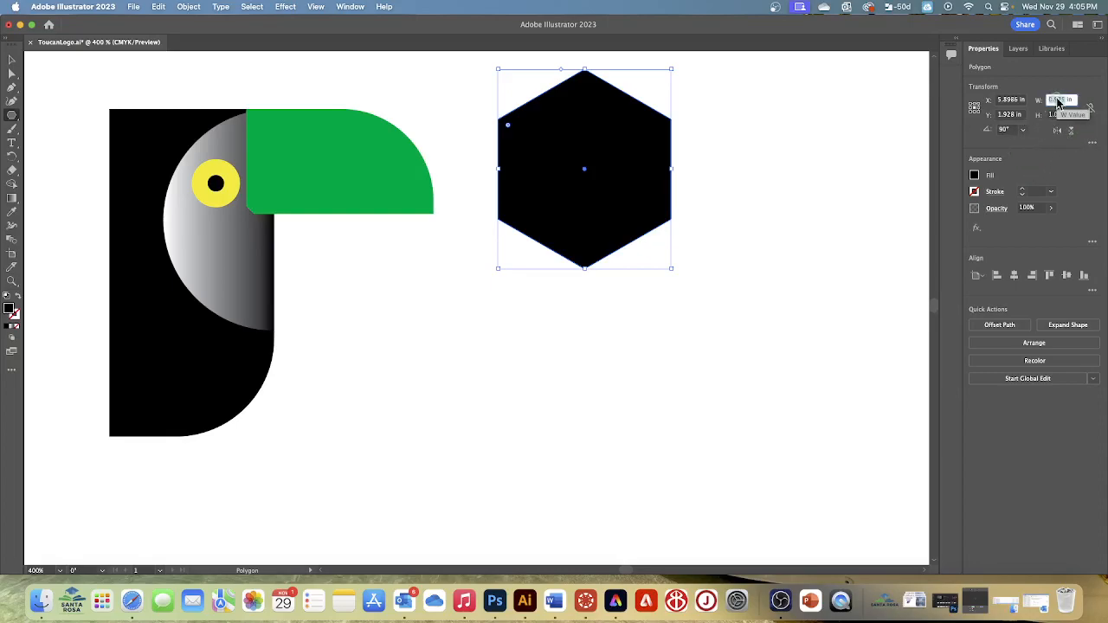
pyautogui.write('31')
pyautogui.press('Return')
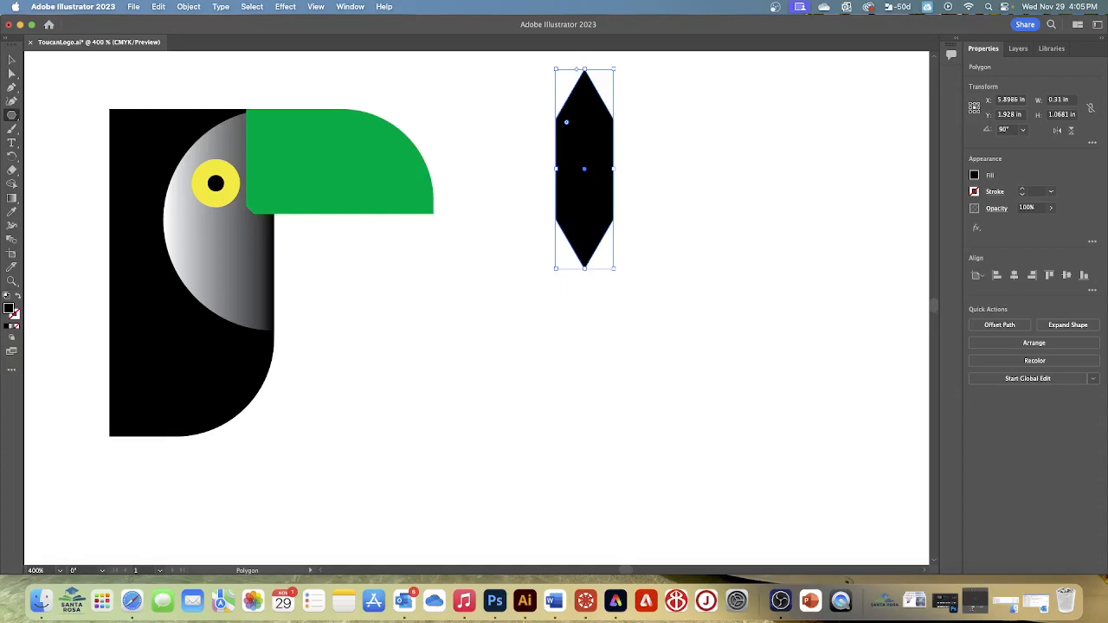
# - Round the four side corners of the narrow hexagon to a radius of about 0.99 in, forming a pointed feather shape
pyautogui.click(12, 75)
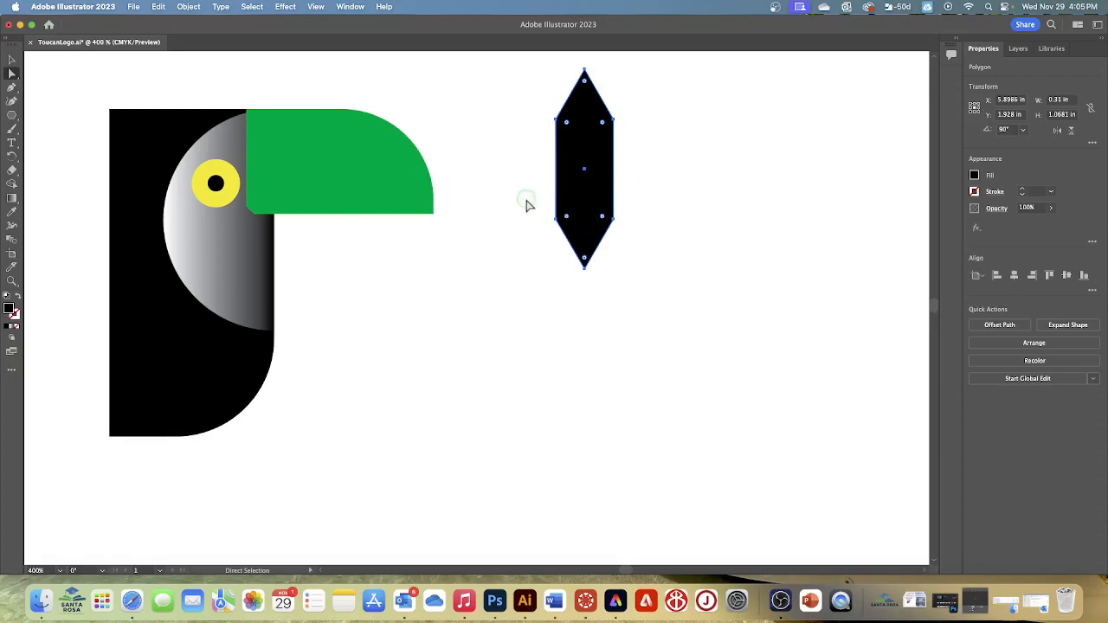
pyautogui.moveTo(518, 103); pyautogui.dragTo(644, 243)
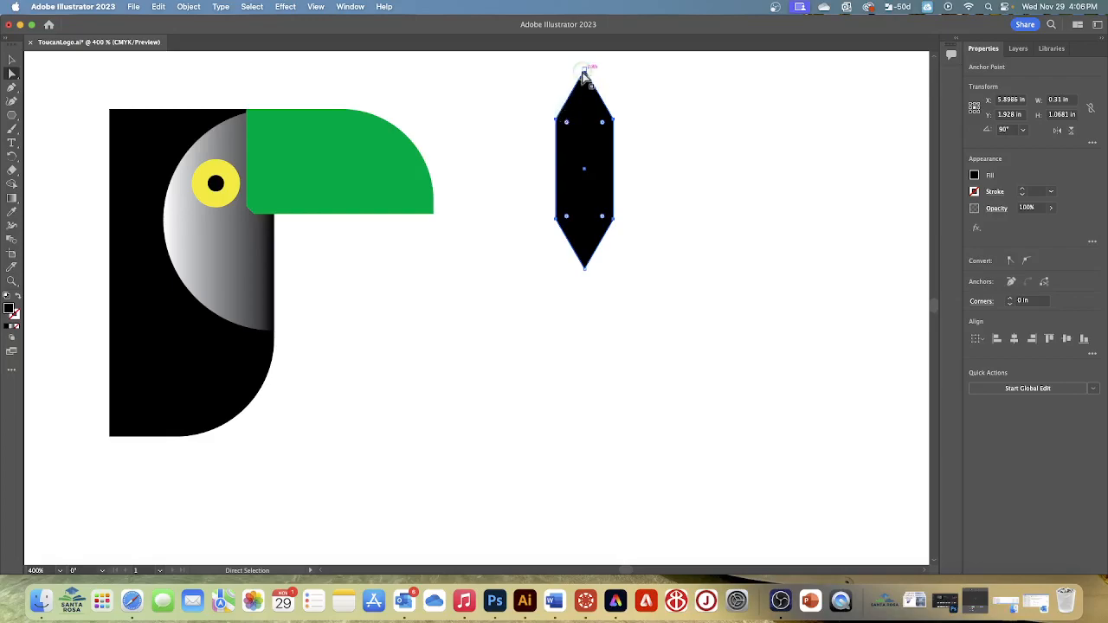
pyautogui.click(558, 216)
pyautogui.moveTo(603, 220); pyautogui.dragTo(449, 78)
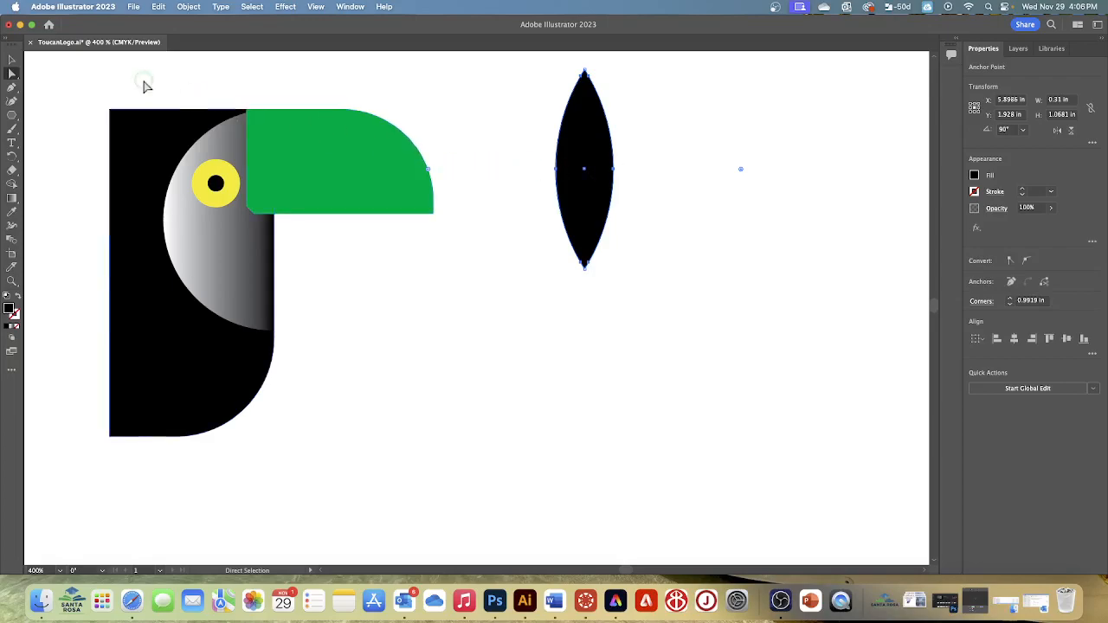
# - Rotate the feather shape to 120° and move it so its lower tip meets the bottom-left corner of the toucan's body
pyautogui.click(10, 59)
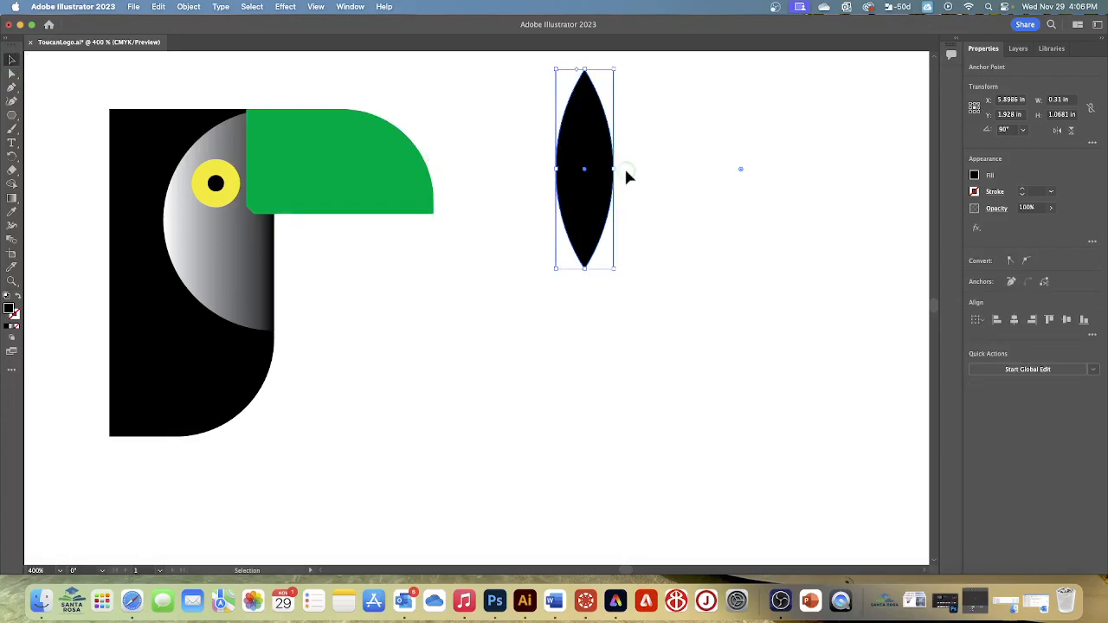
pyautogui.click(1022, 129)
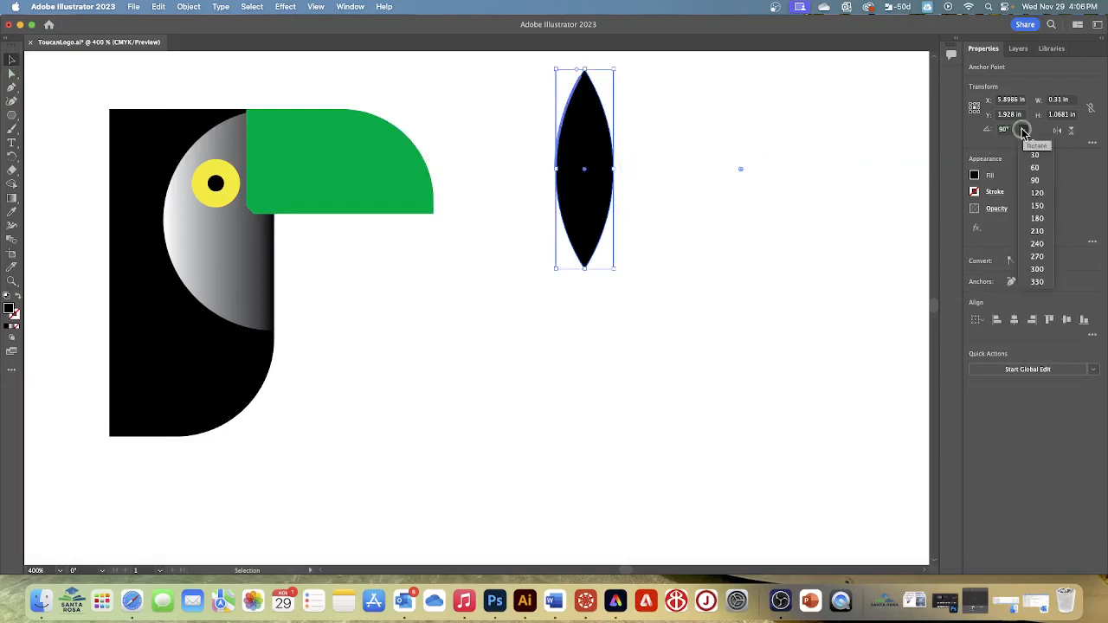
pyautogui.click(1037, 193)
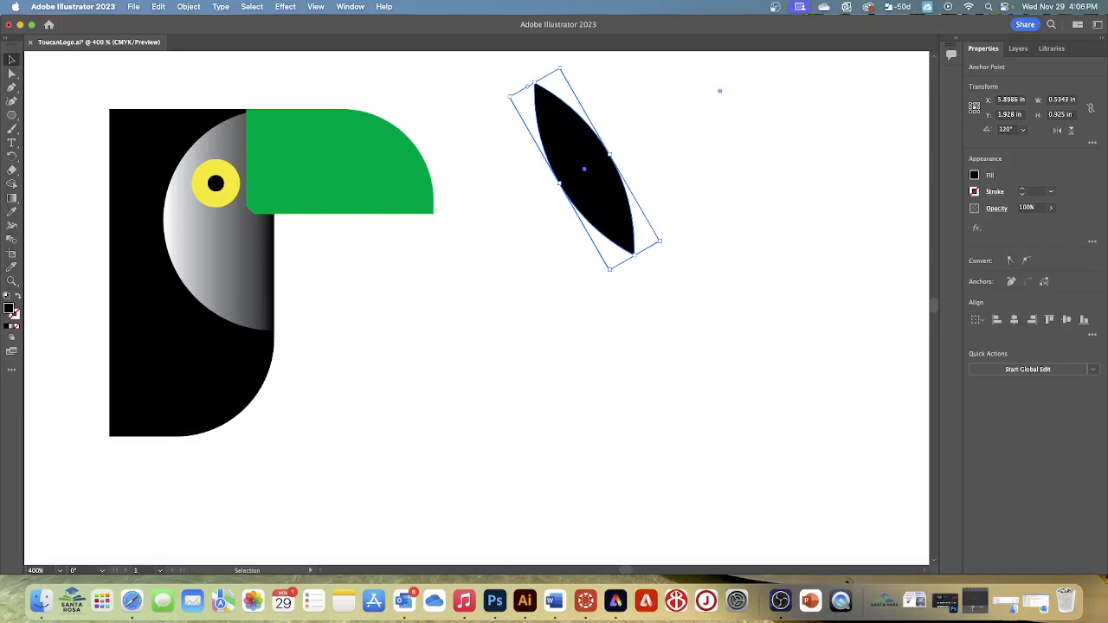
pyautogui.hscroll(-5, 399, 369)
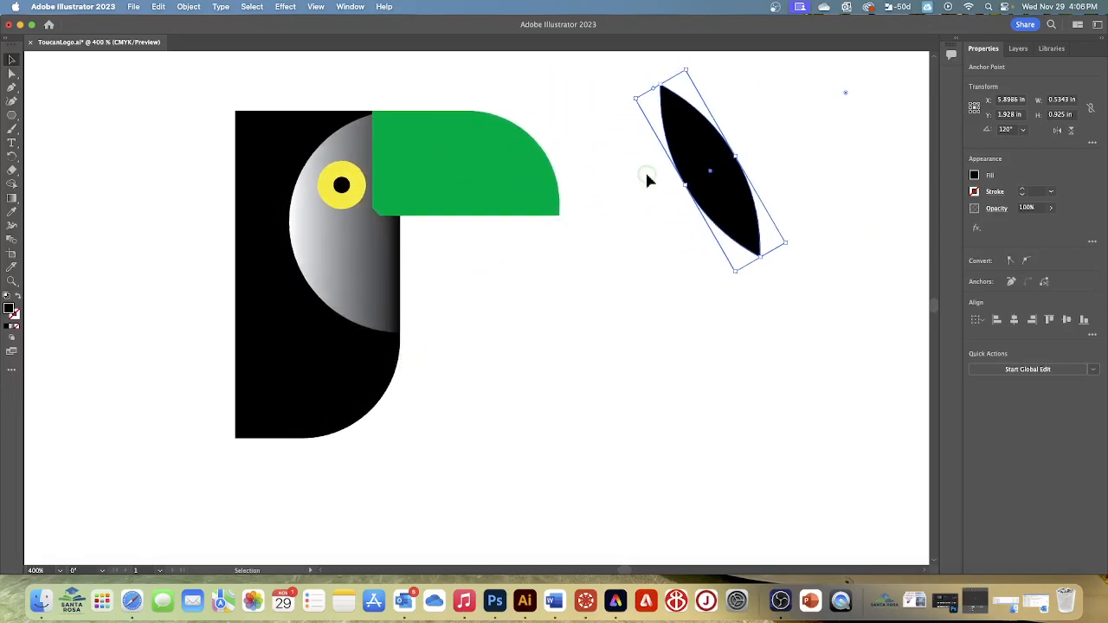
pyautogui.moveTo(690, 184); pyautogui.dragTo(174, 360)
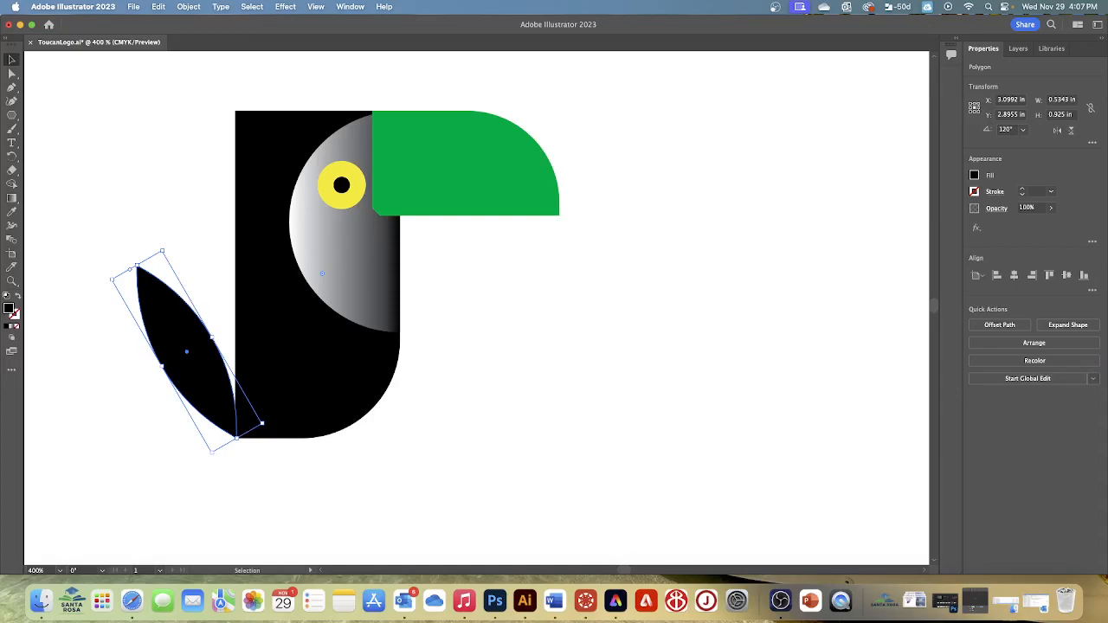
# - Copy the tail feather and paste the duplicate directly in front of the original
pyautogui.click(157, 7)
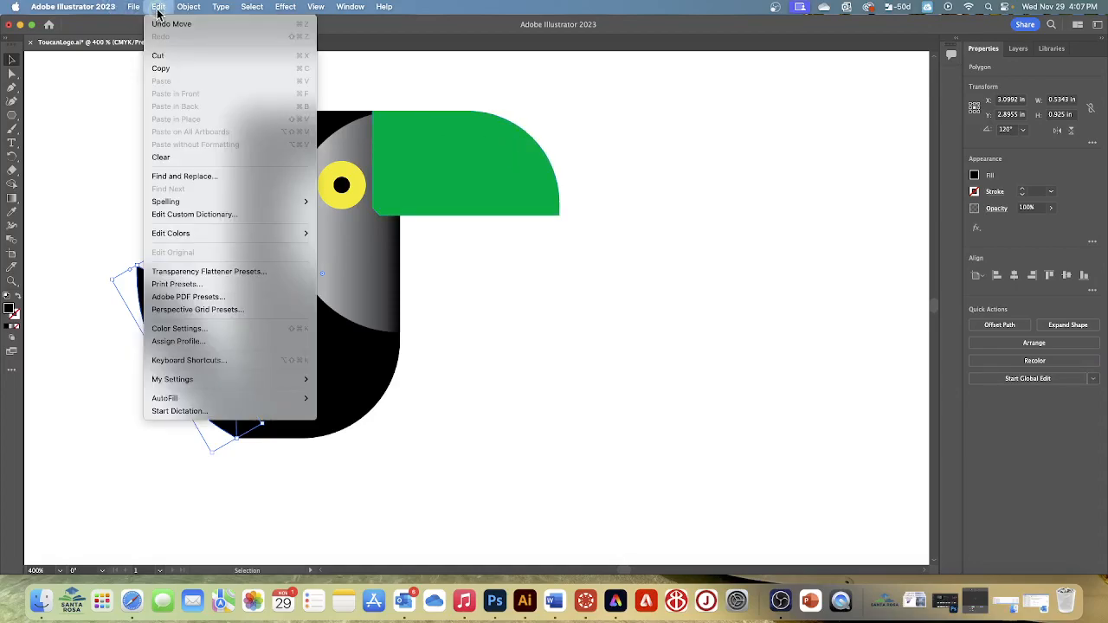
pyautogui.click(166, 69)
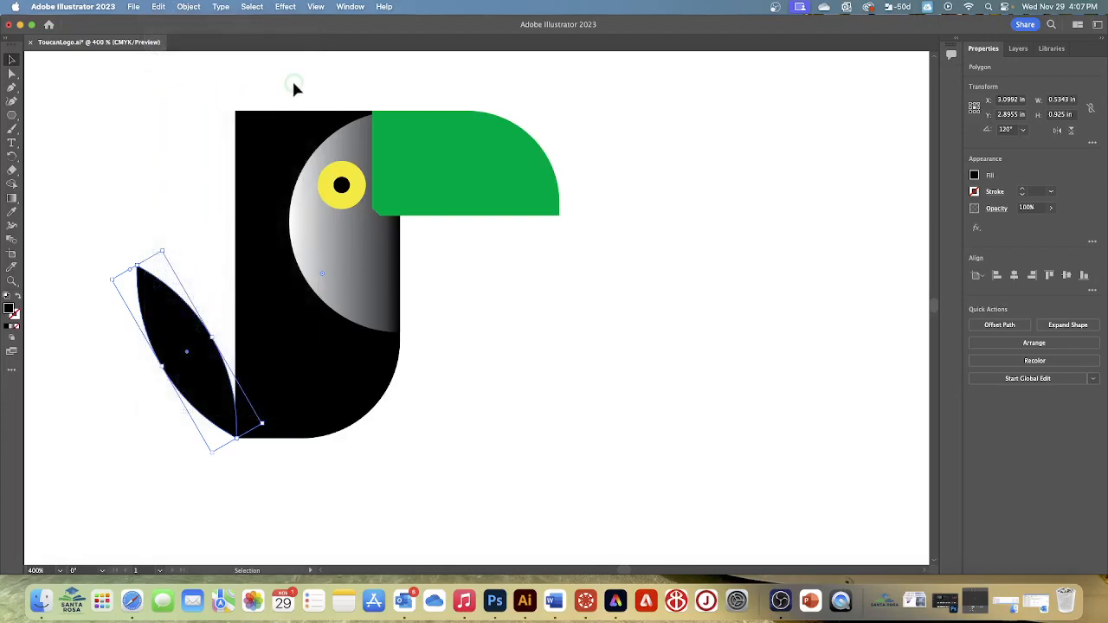
pyautogui.click(158, 7)
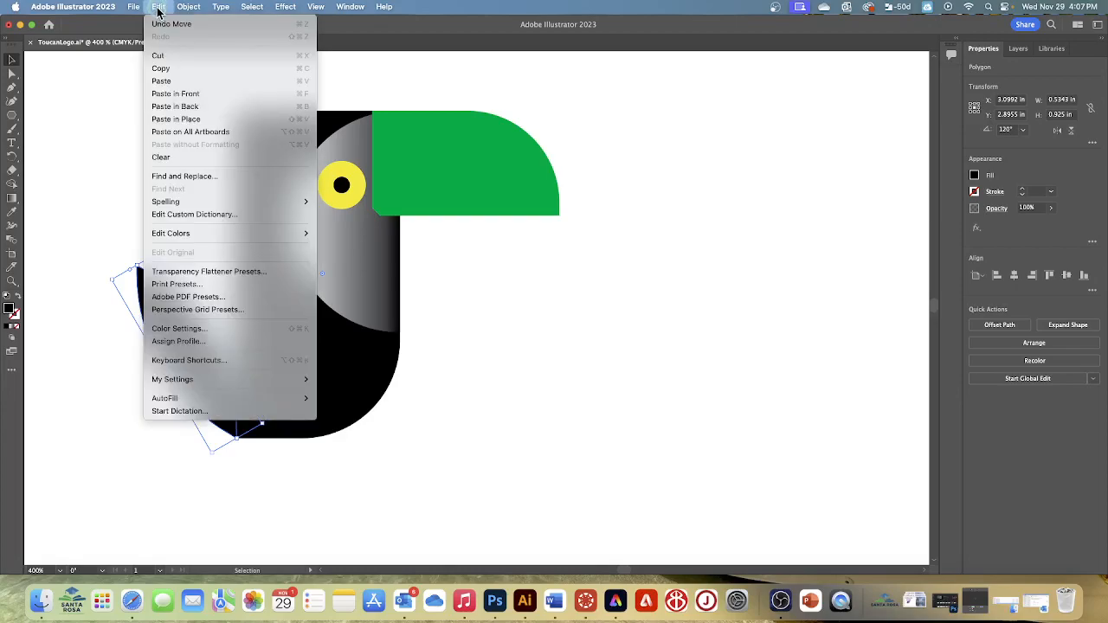
pyautogui.click(169, 94)
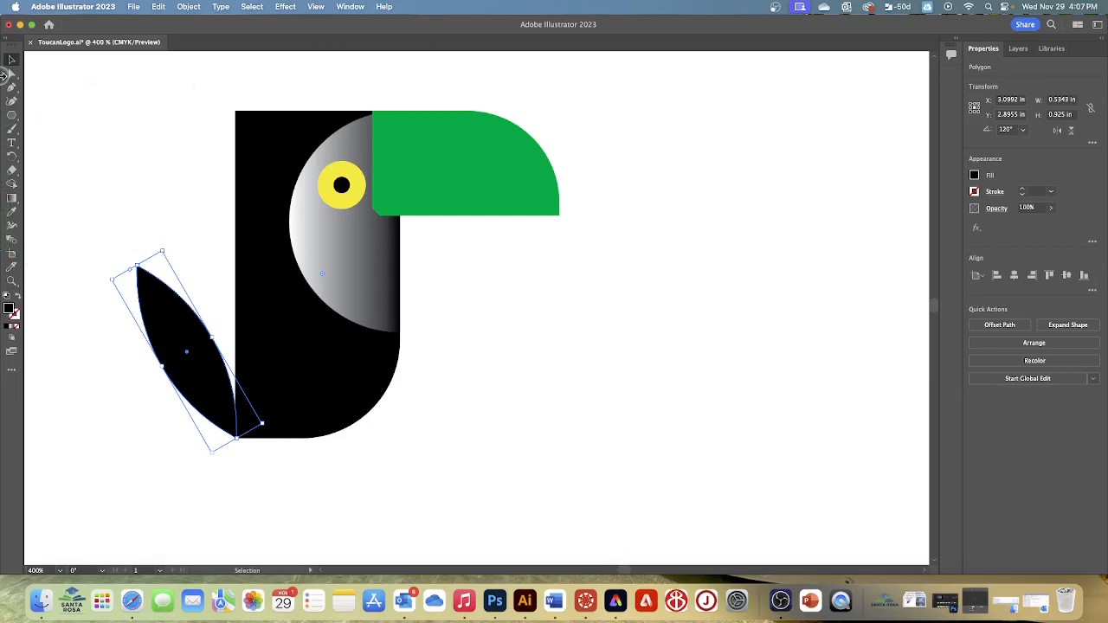
# - Rotate the duplicate feather to 150° and move its tip to the body's bottom-left corner, leaving nothing selected
pyautogui.click(1022, 130)
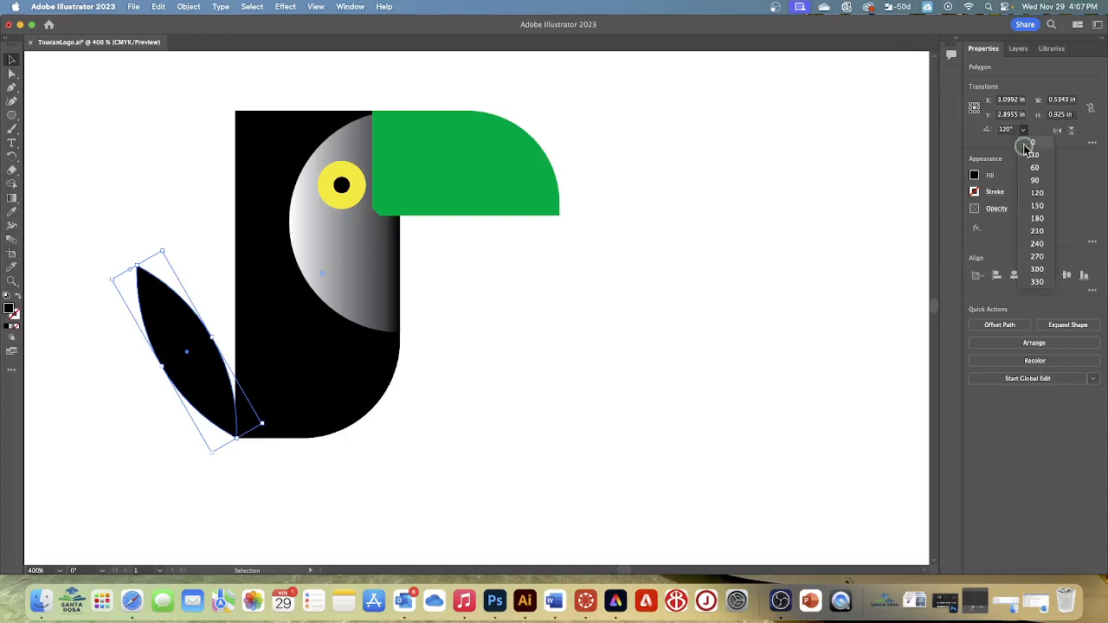
pyautogui.click(1035, 205)
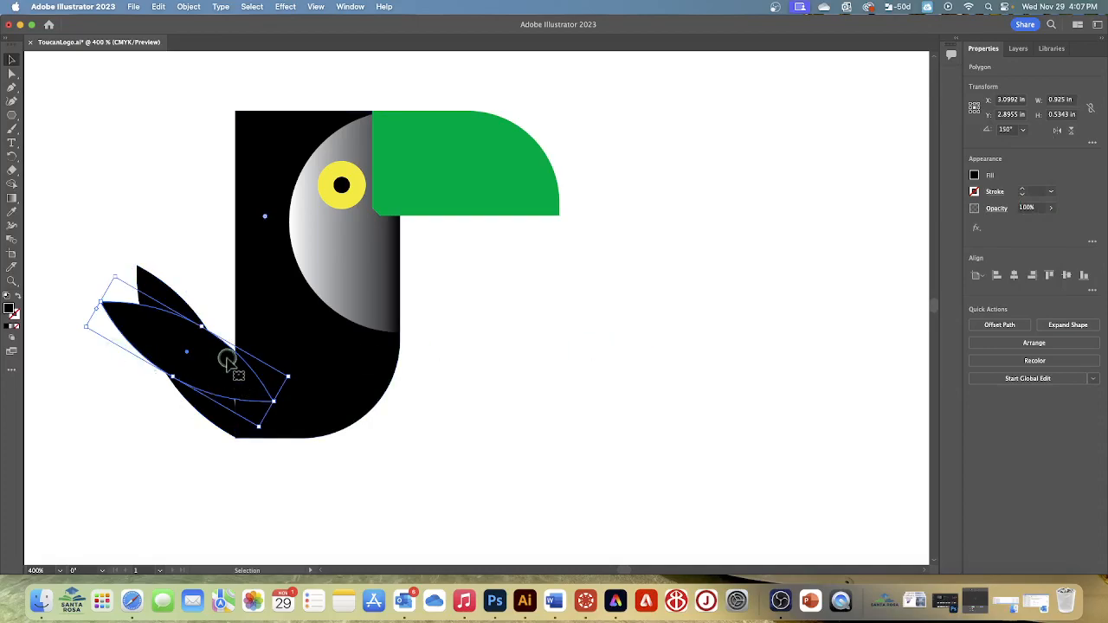
pyautogui.moveTo(189, 353); pyautogui.dragTo(151, 391)
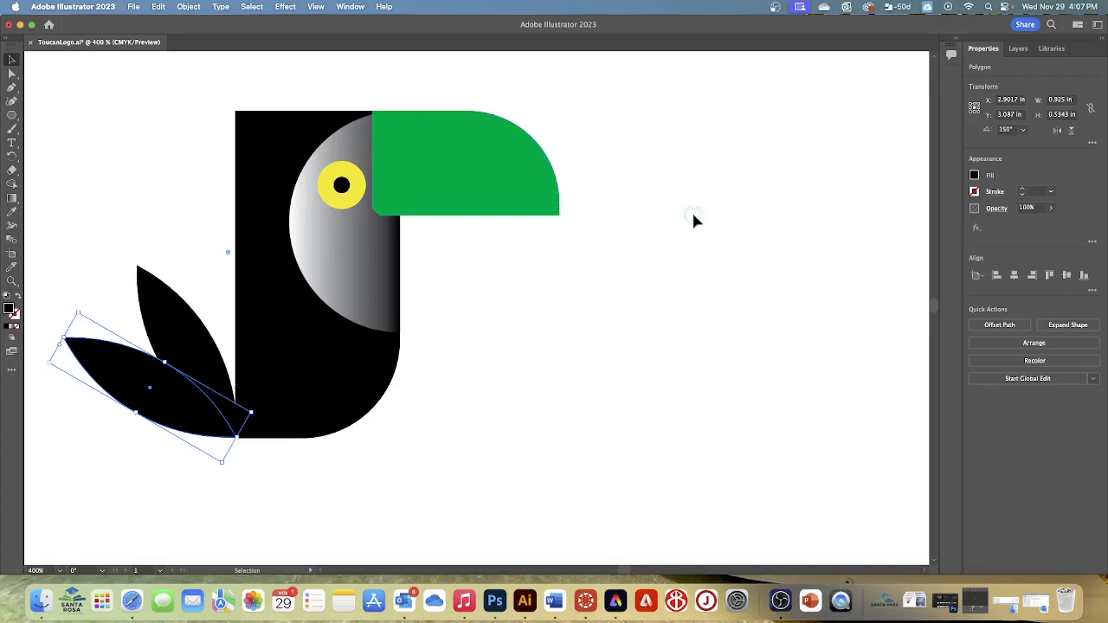
pyautogui.click(252, 7)
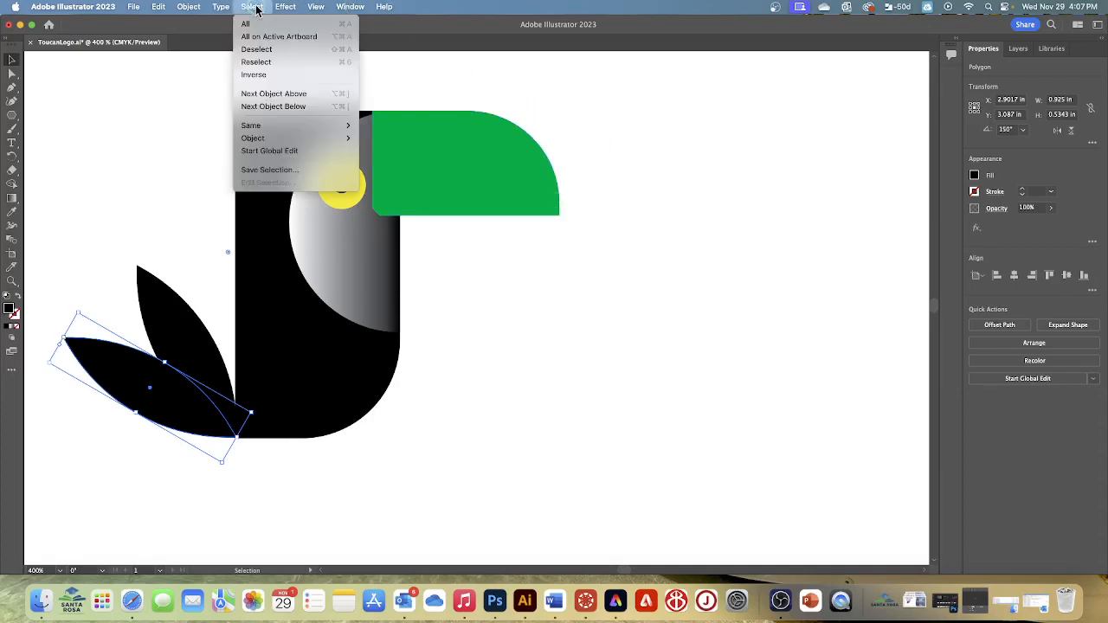
pyautogui.click(260, 48)
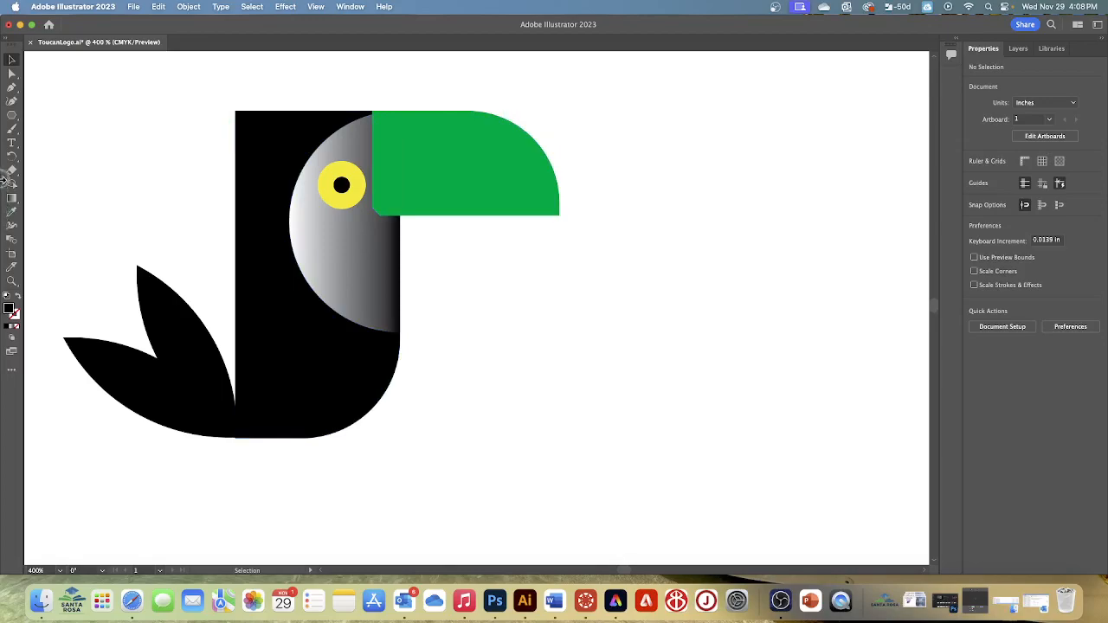
# - Draw an upright black triangle about 0.91 in wide by 0.79 in high with the Polygon tool, below the green beak
pyautogui.click(11, 114)
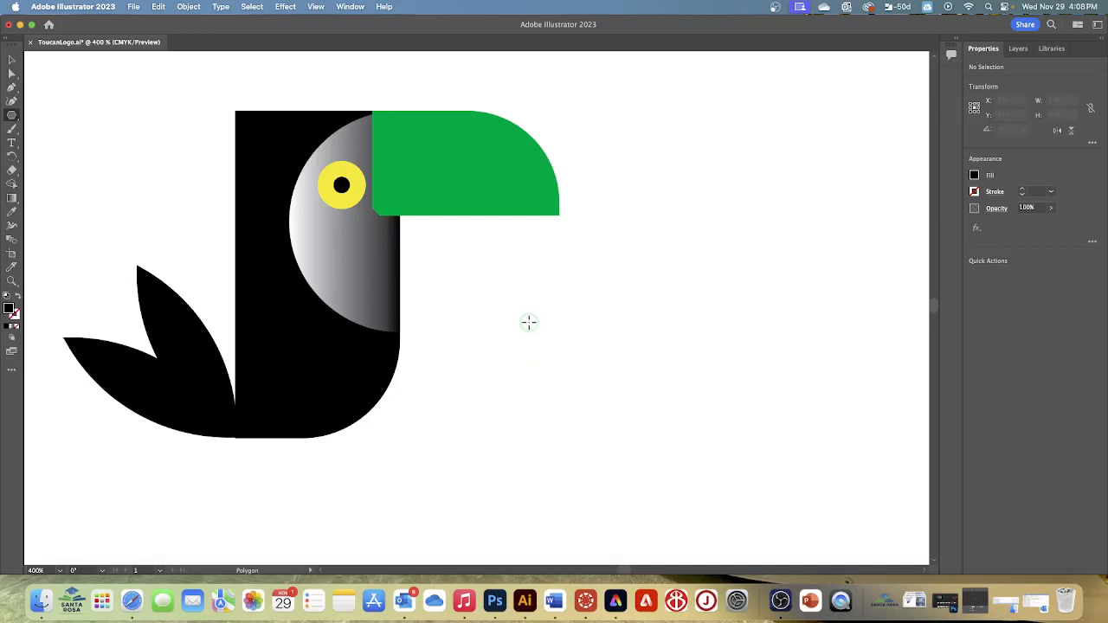
pyautogui.moveTo(530, 321); pyautogui.dragTo(592, 399)
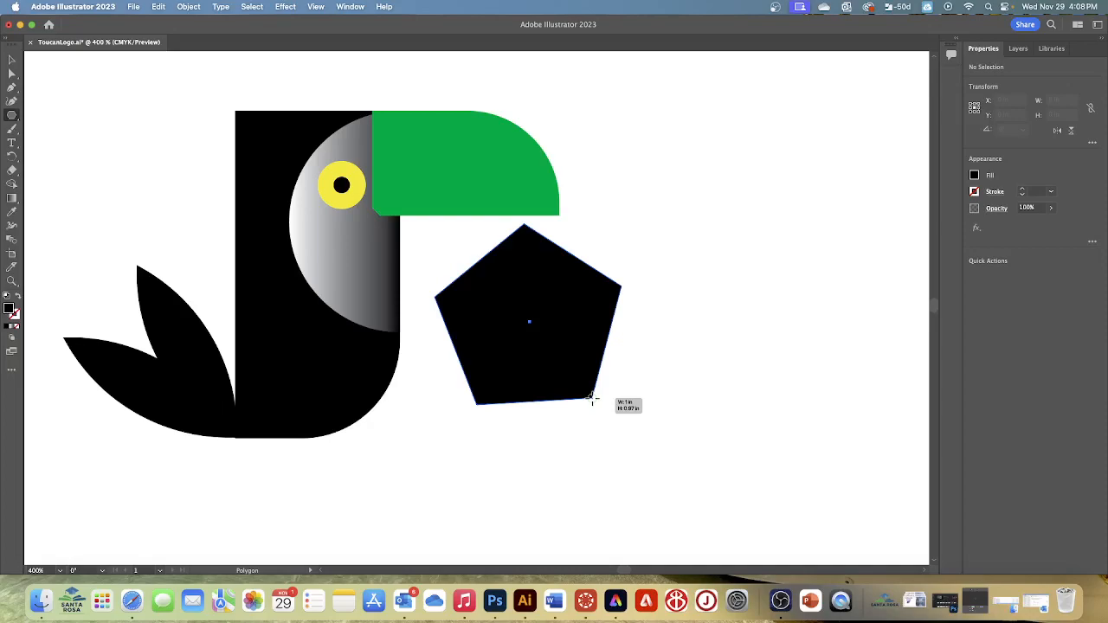
pyautogui.press('Down')
pyautogui.moveTo(592, 399); pyautogui.dragTo(592, 399)
pyautogui.press('Down')
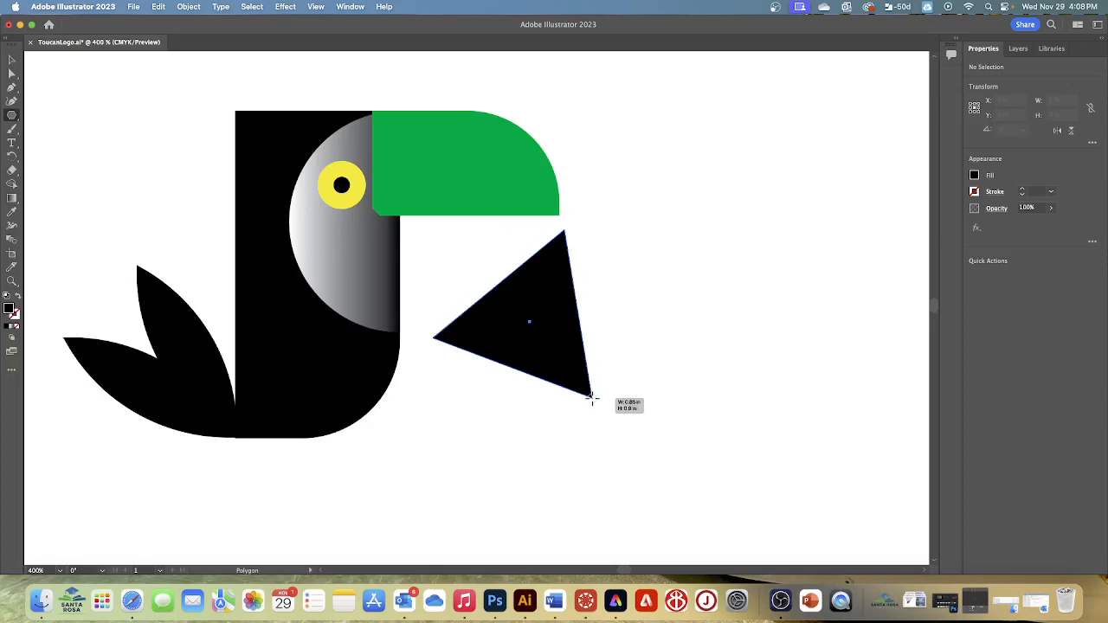
pyautogui.moveTo(591, 399); pyautogui.dragTo(592, 399)
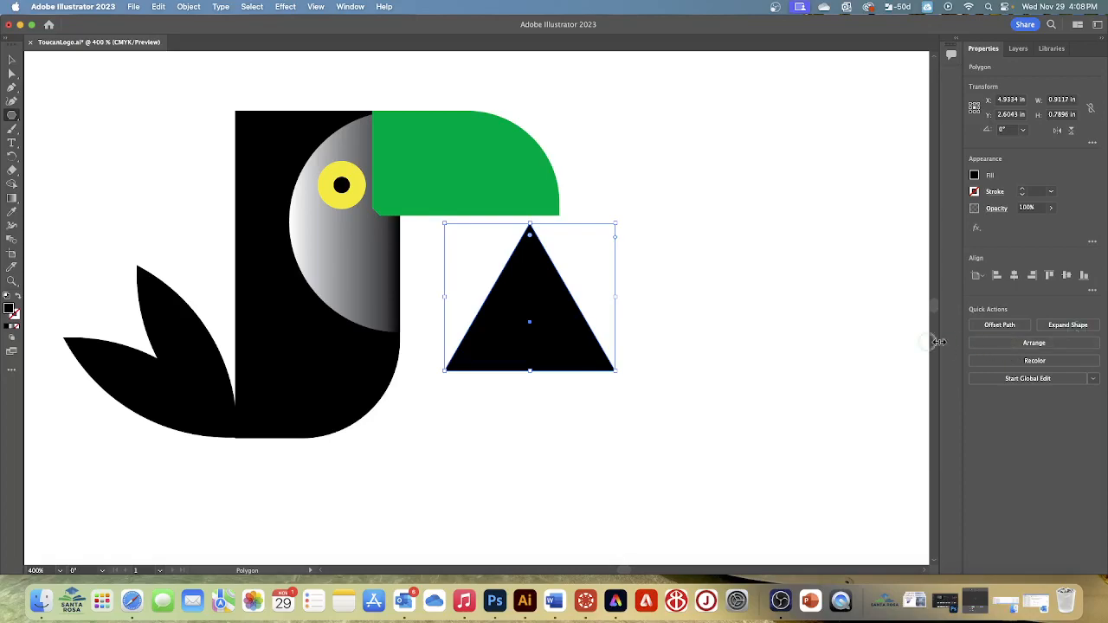
# - Move the triangle beneath the toucan's body so its apex touches the body's bottom edge
pyautogui.scroll(-2, 697, 322)
pyautogui.hscroll(-3, 696, 321)
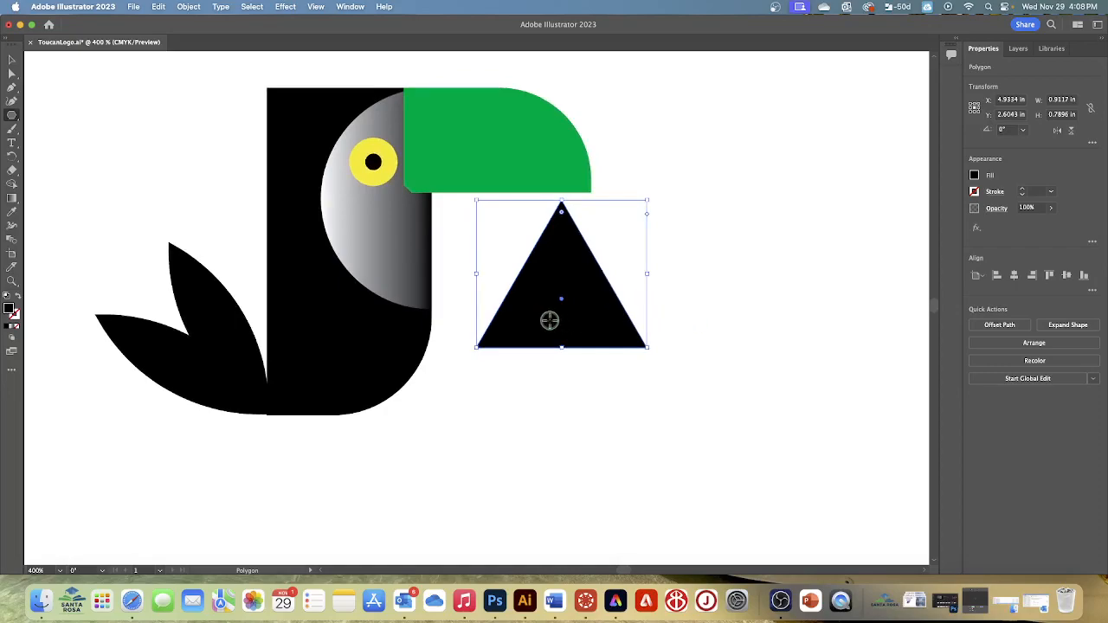
pyautogui.moveTo(556, 309); pyautogui.dragTo(296, 518)
pyautogui.scroll(-2, 496, 446)
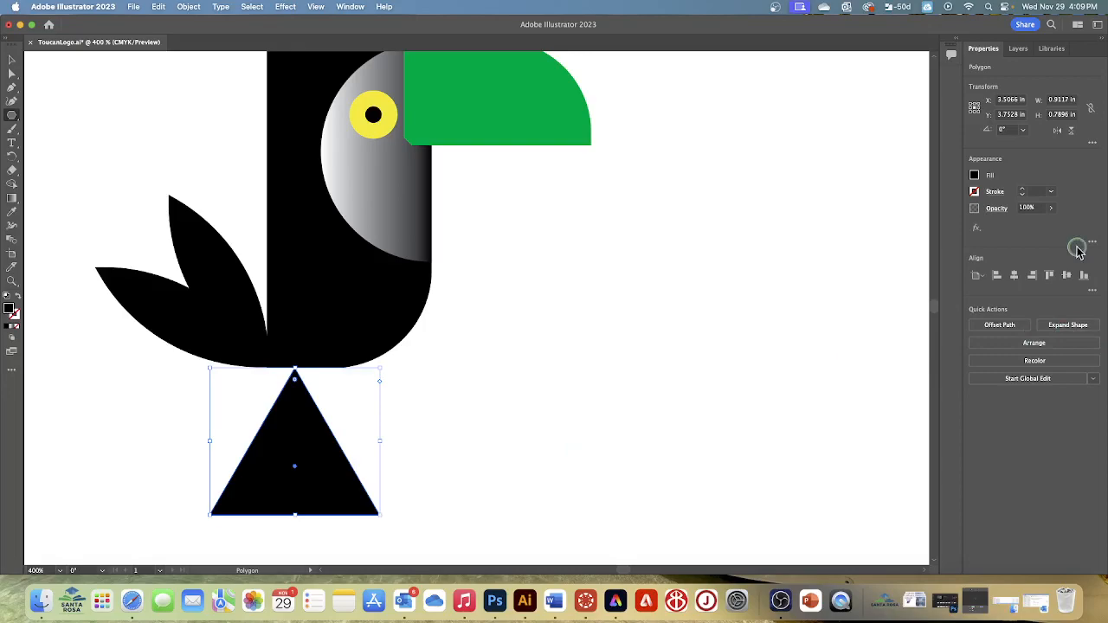
# - Fill the triangle with the orange swatch and clear the selection
pyautogui.click(974, 177)
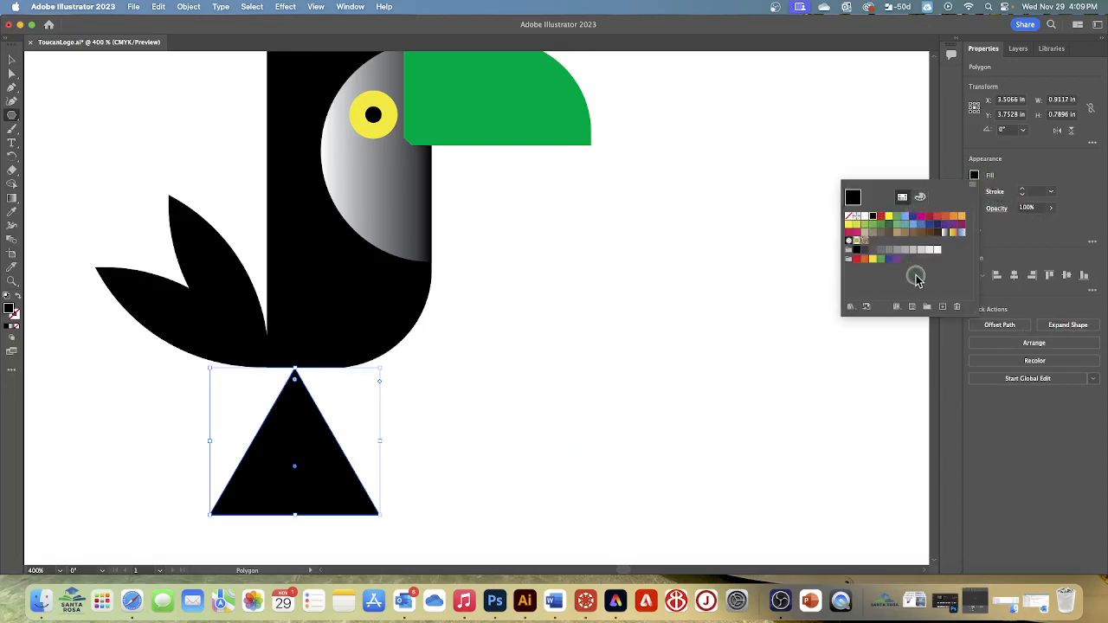
pyautogui.click(953, 216)
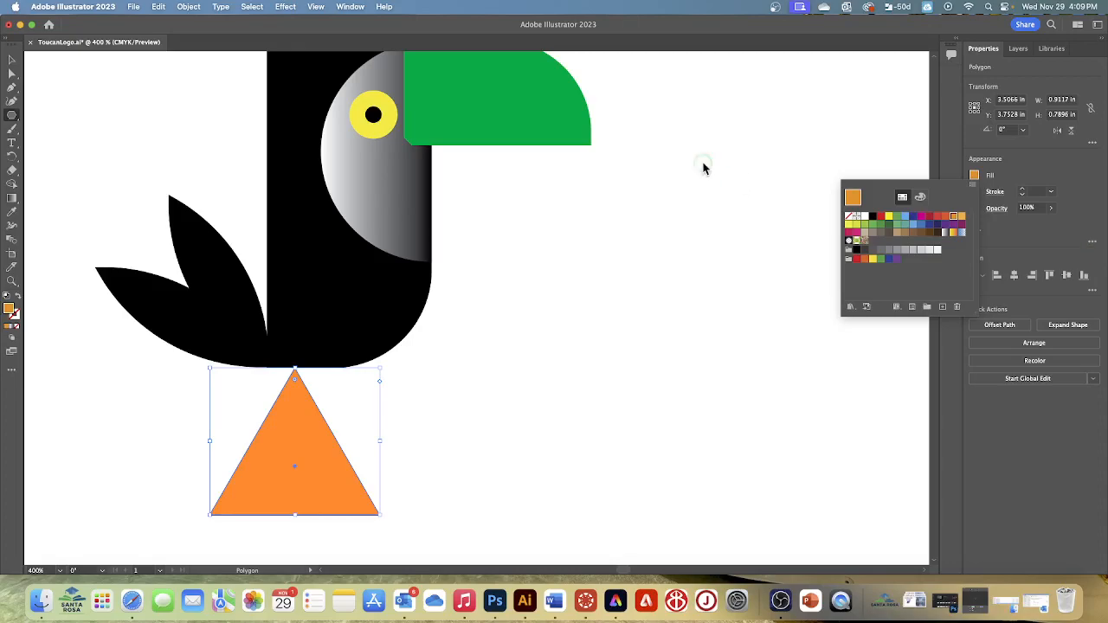
pyautogui.click(251, 9)
pyautogui.click(252, 7)
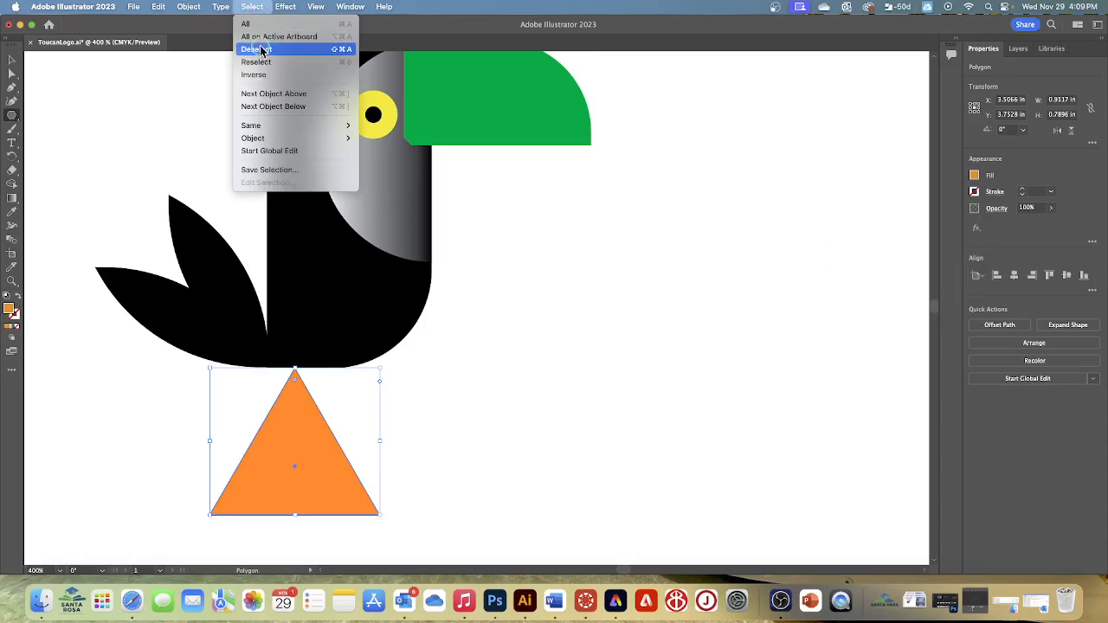
pyautogui.click(263, 49)
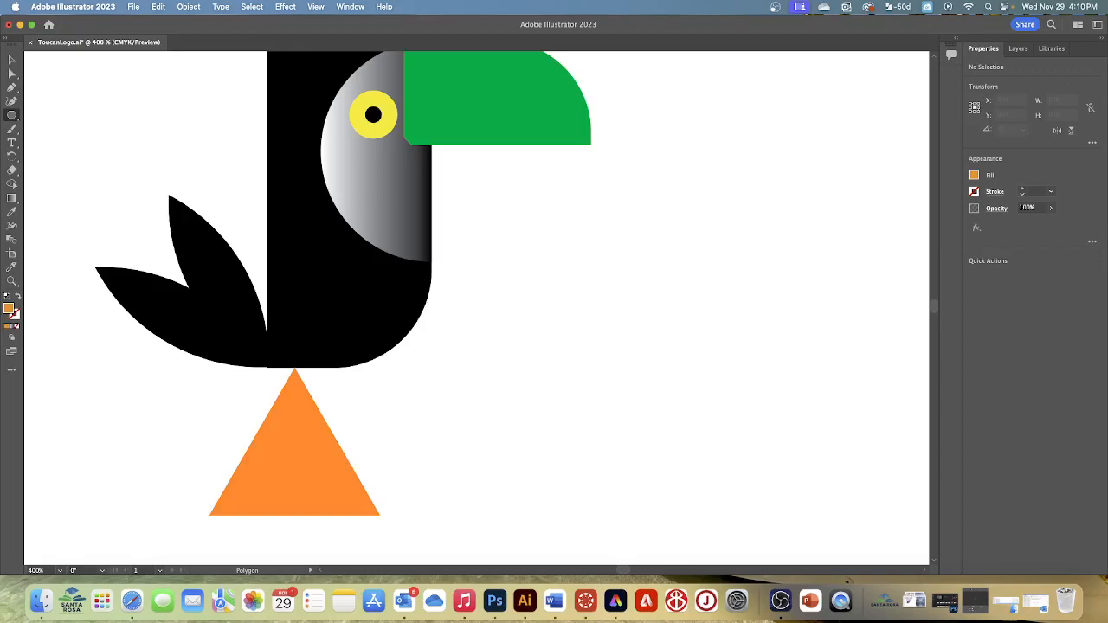
# - Try an orange eight-pointed star with lengthened points, about 1.72 in wide and high, below the green beak using the Star tool
pyautogui.click(13, 119)
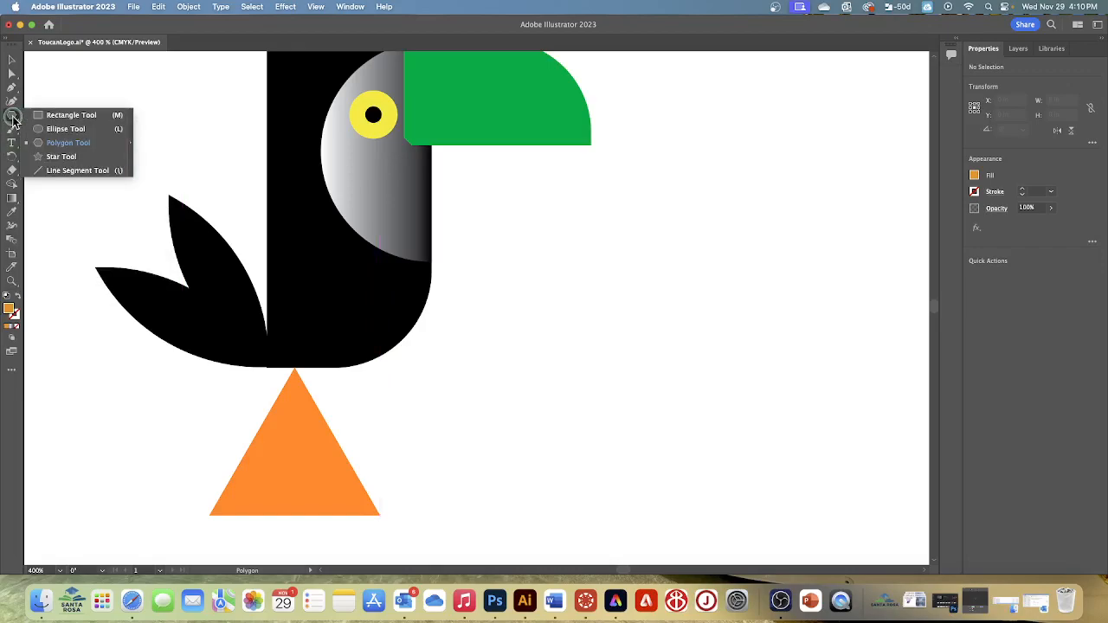
pyautogui.moveTo(13, 118); pyautogui.dragTo(62, 146)
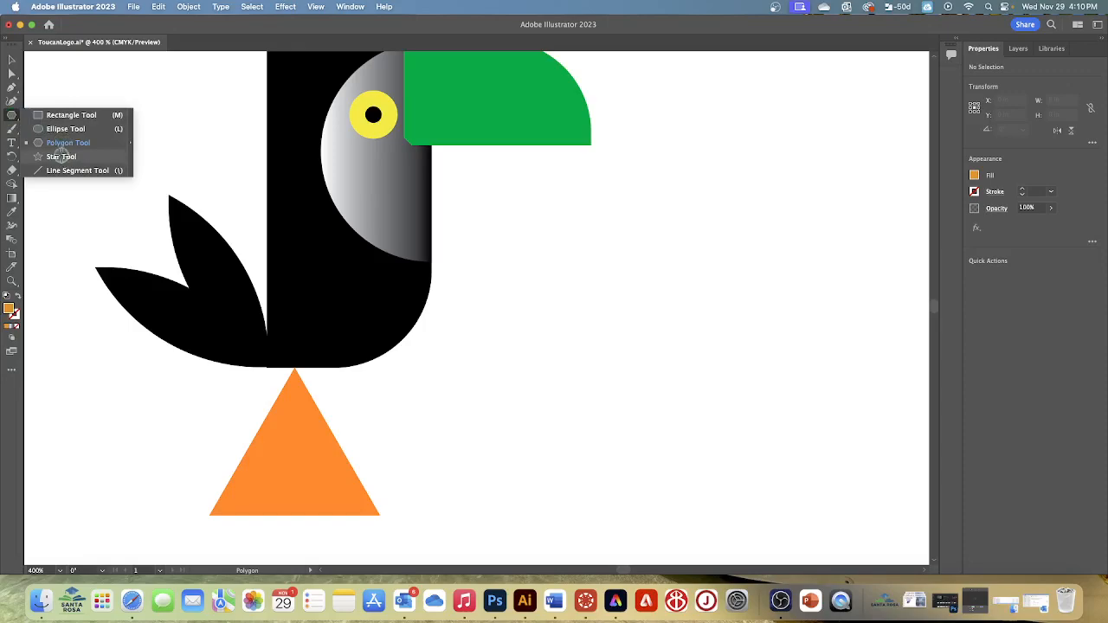
pyautogui.click(61, 156)
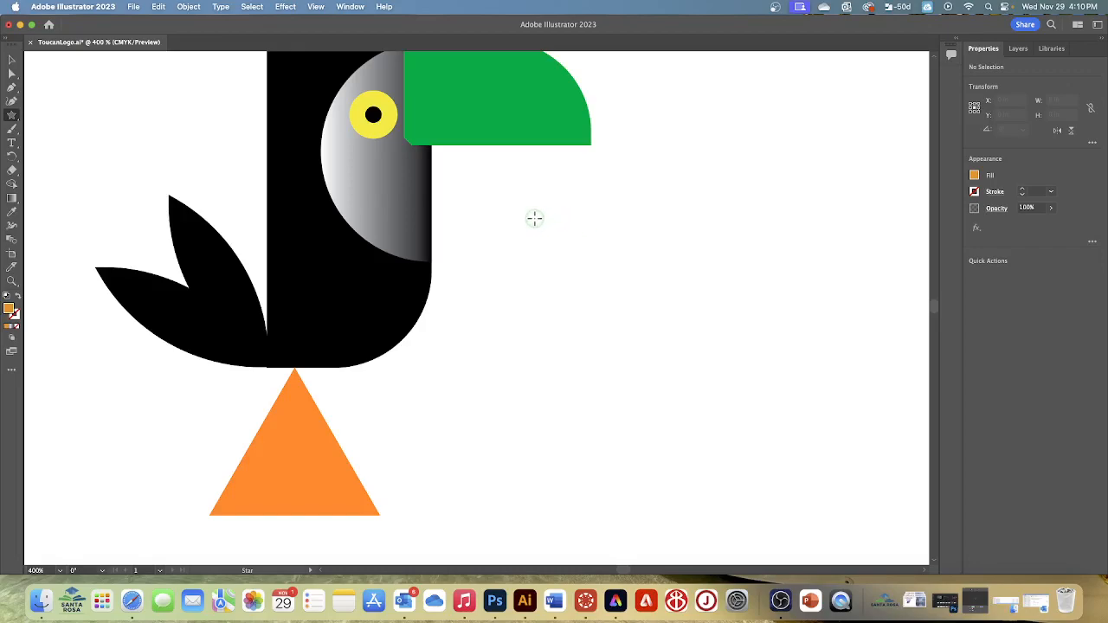
pyautogui.moveTo(534, 218); pyautogui.dragTo(629, 289)
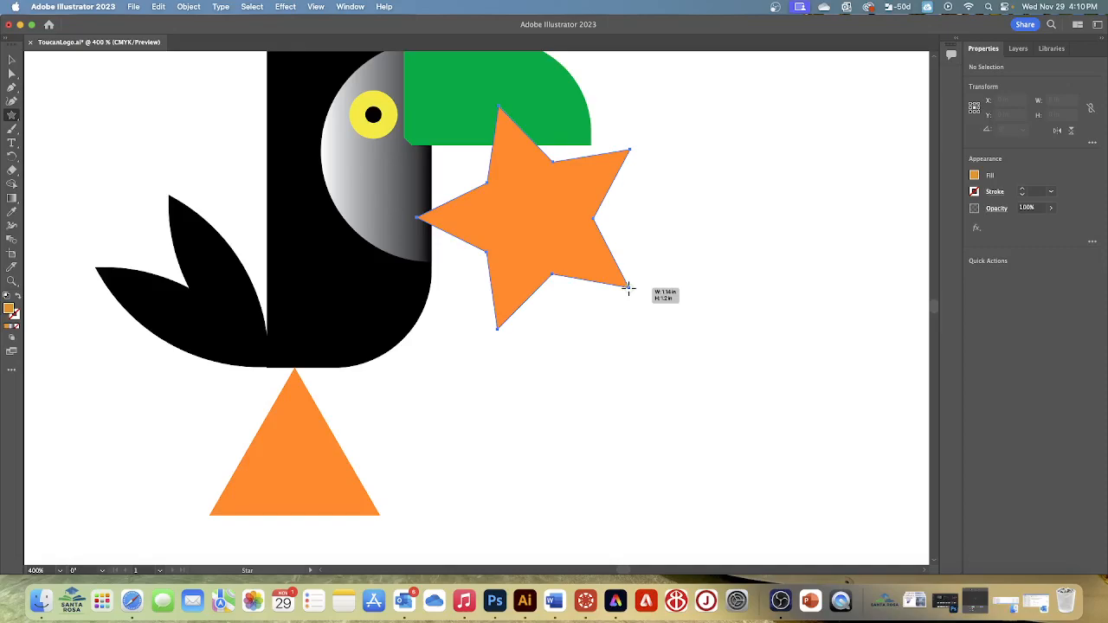
pyautogui.moveTo(628, 289); pyautogui.dragTo(629, 289)
pyautogui.press('Up')
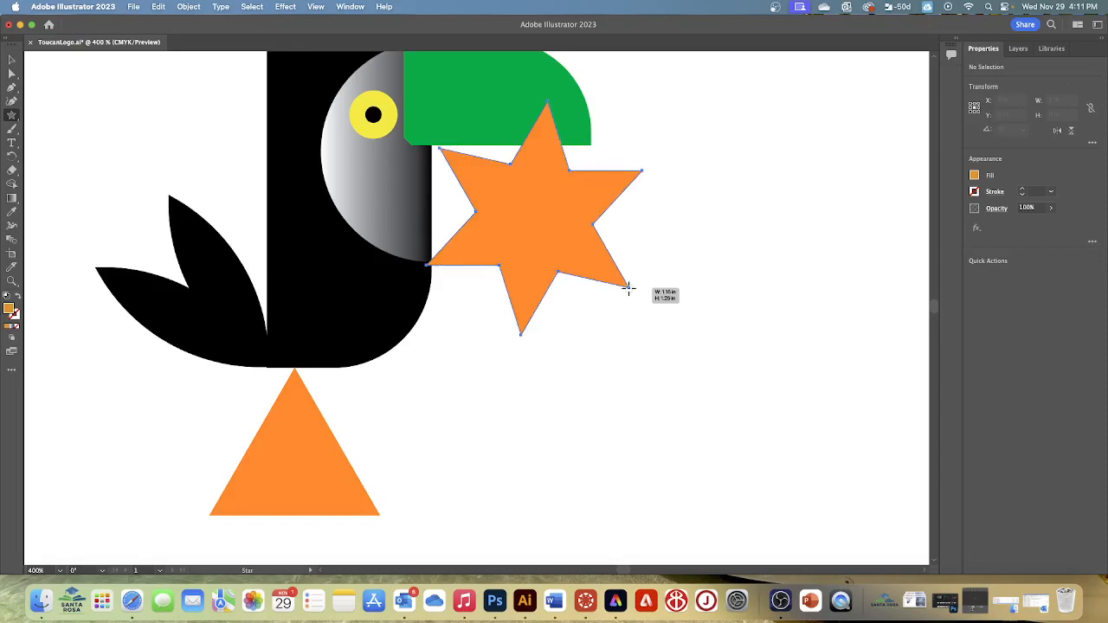
pyautogui.moveTo(628, 289); pyautogui.dragTo(628, 289)
pyautogui.press('Up')
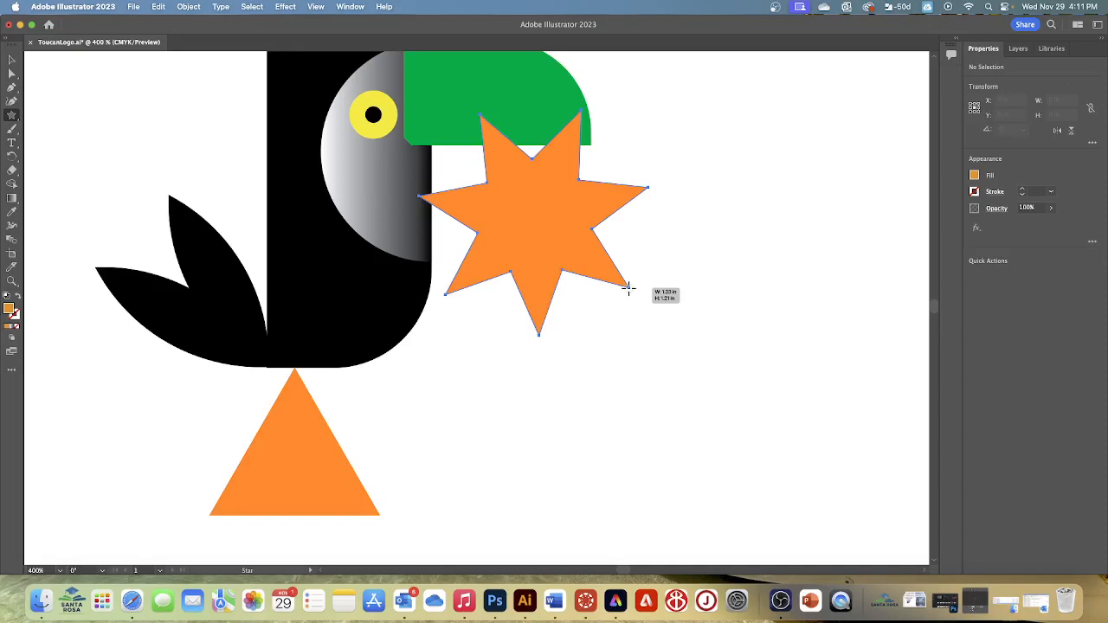
pyautogui.moveTo(628, 289); pyautogui.dragTo(628, 289)
pyautogui.press('Up')
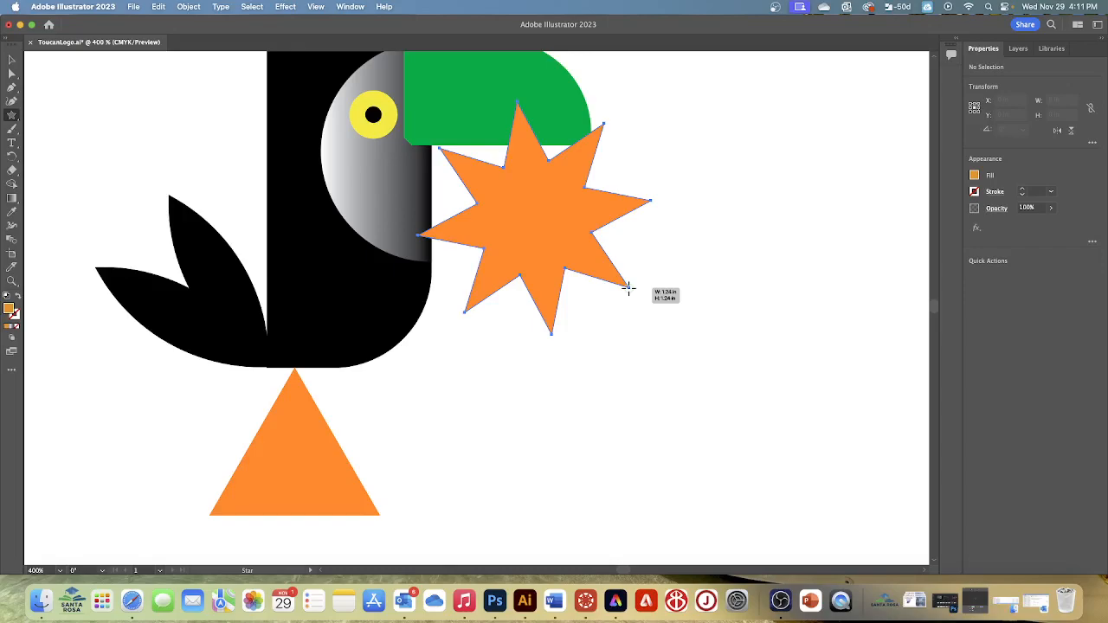
pyautogui.moveTo(628, 288); pyautogui.dragTo(639, 339)
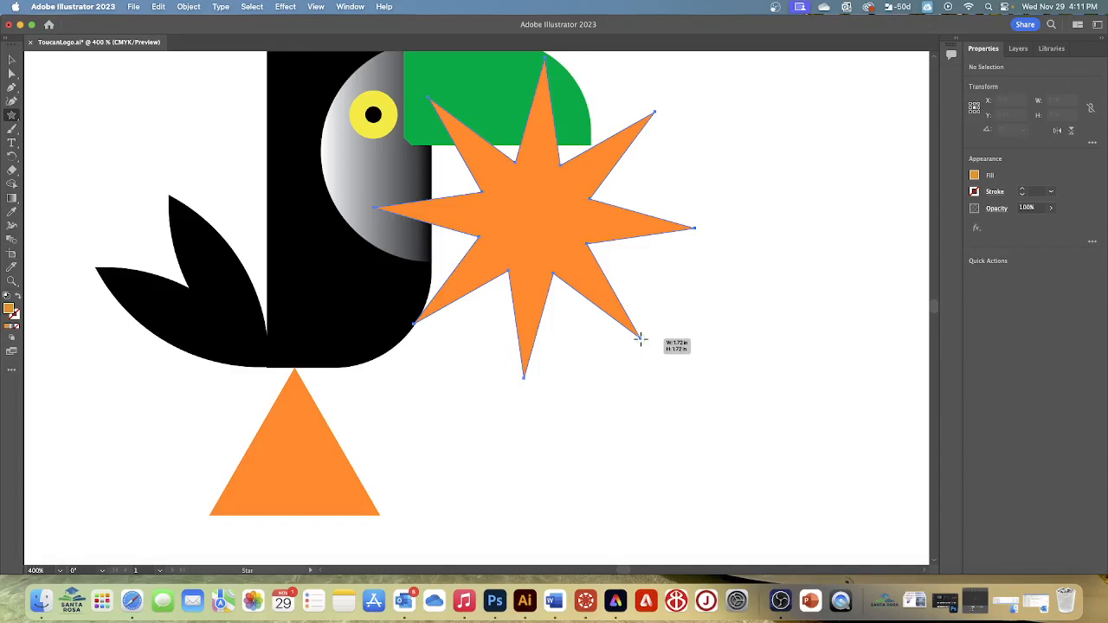
pyautogui.moveTo(639, 339); pyautogui.dragTo(640, 338)
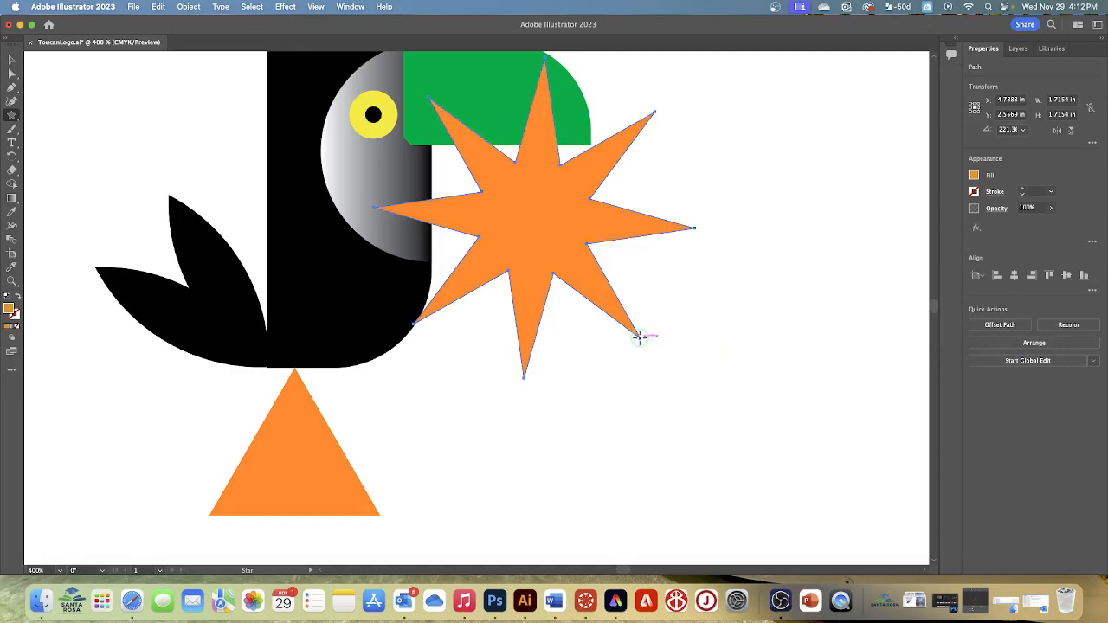
# - Undo the tiny stray stars and remove the eight-pointed star below the beak
pyautogui.moveTo(639, 338); pyautogui.dragTo(644, 343)
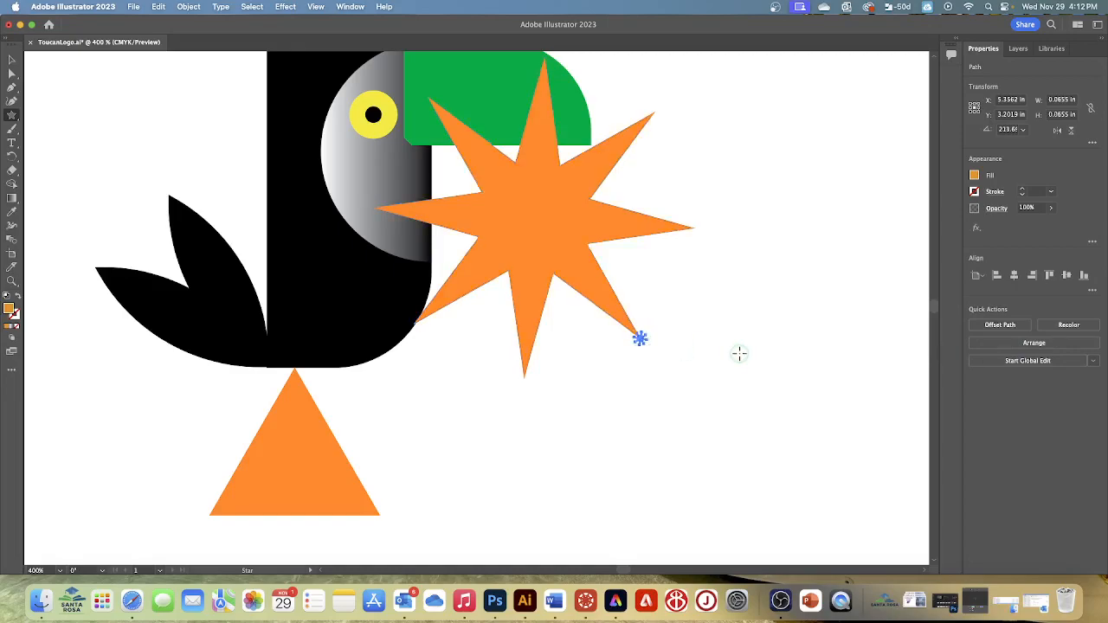
pyautogui.press('super+z')
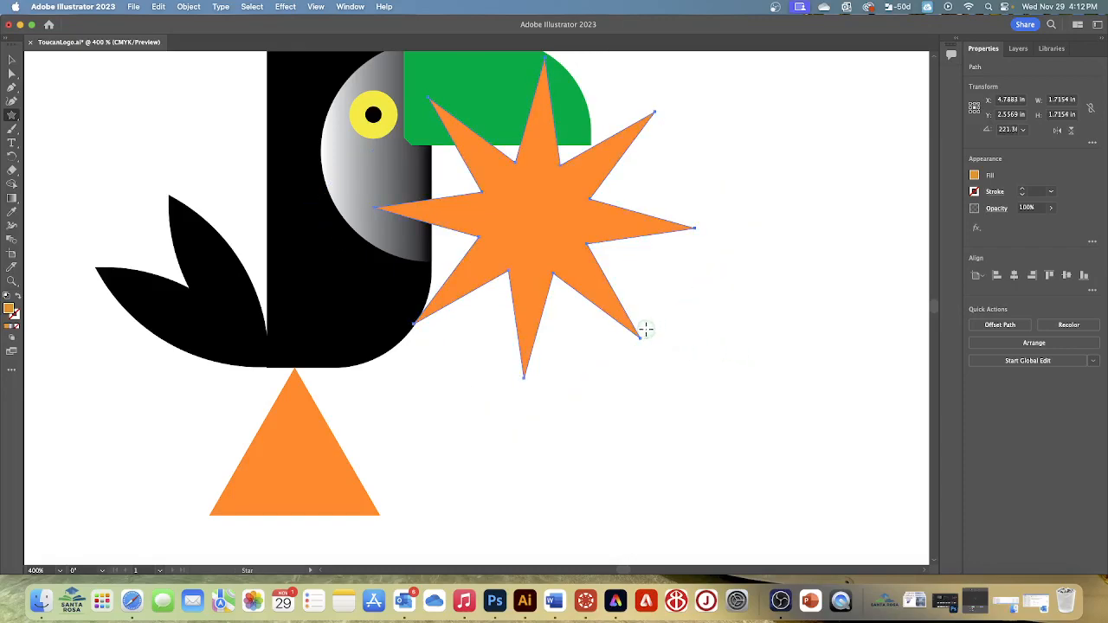
pyautogui.moveTo(639, 337); pyautogui.dragTo(643, 341)
pyautogui.press('super+z')
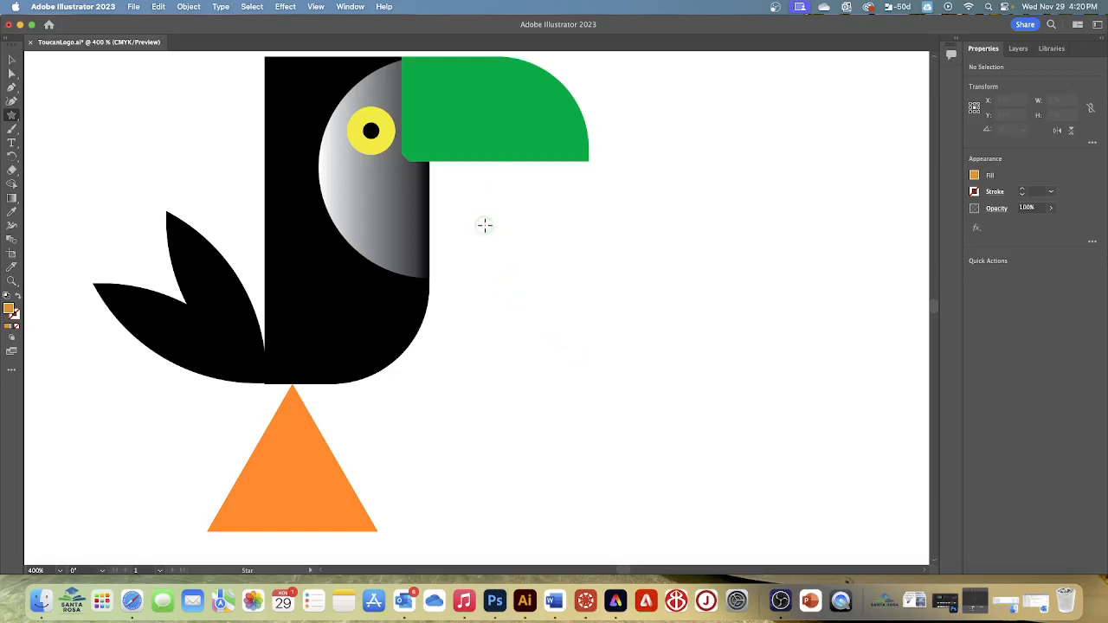
# - Draw an upright orange nine-pointed star with long points, about 1.64 in wide by 1.62 in high, overlapping the beak and body
pyautogui.moveTo(467, 215); pyautogui.dragTo(513, 319)
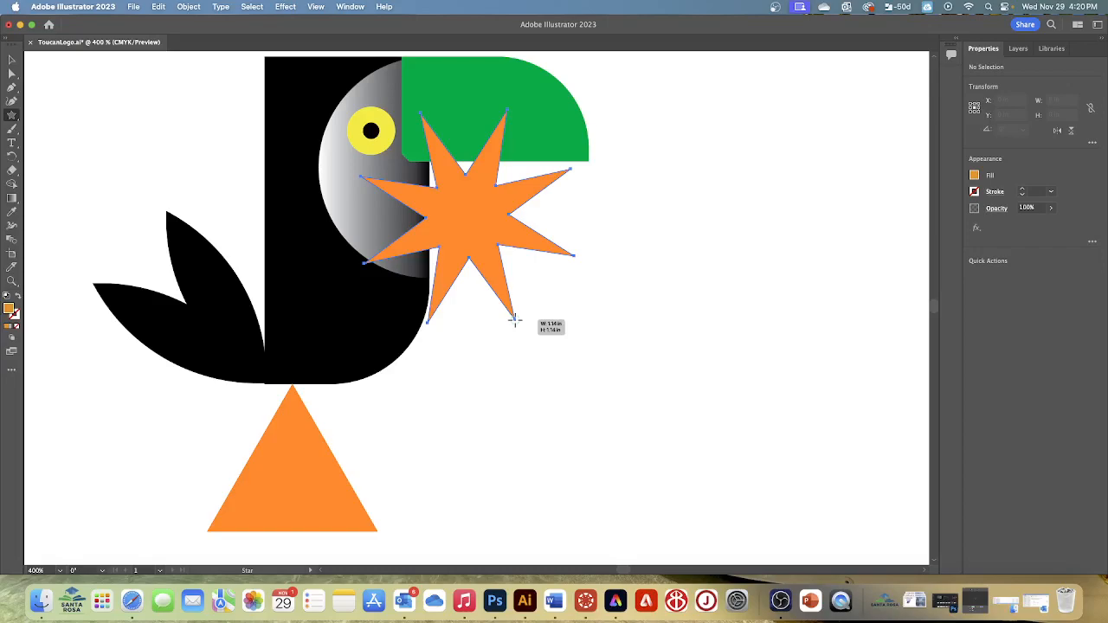
pyautogui.press('Up')
pyautogui.moveTo(513, 319); pyautogui.dragTo(513, 319)
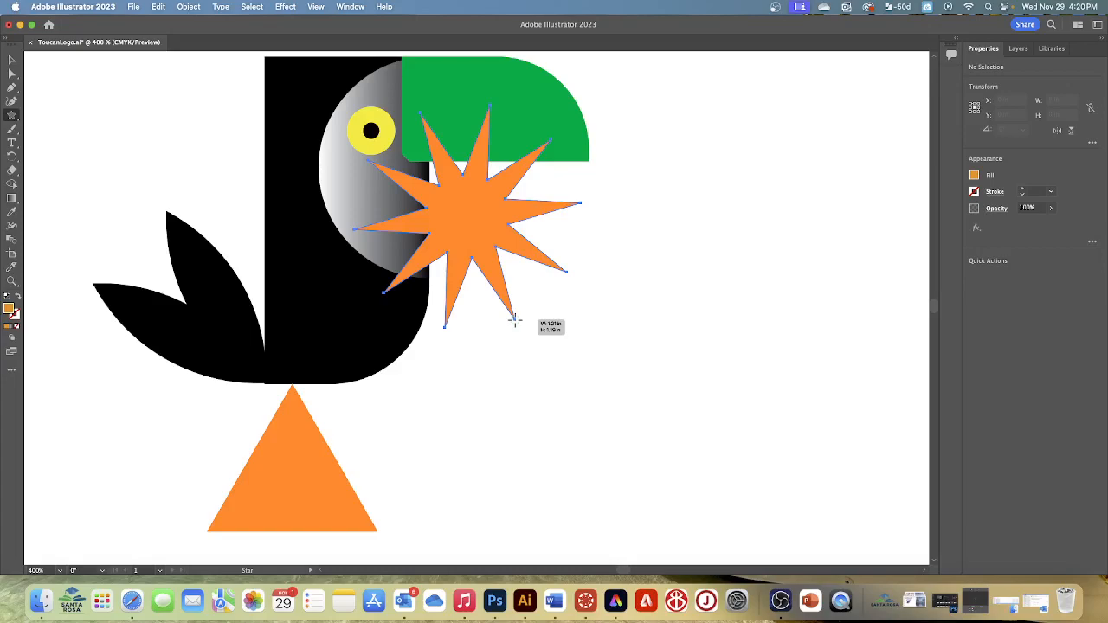
pyautogui.moveTo(514, 320); pyautogui.dragTo(514, 319)
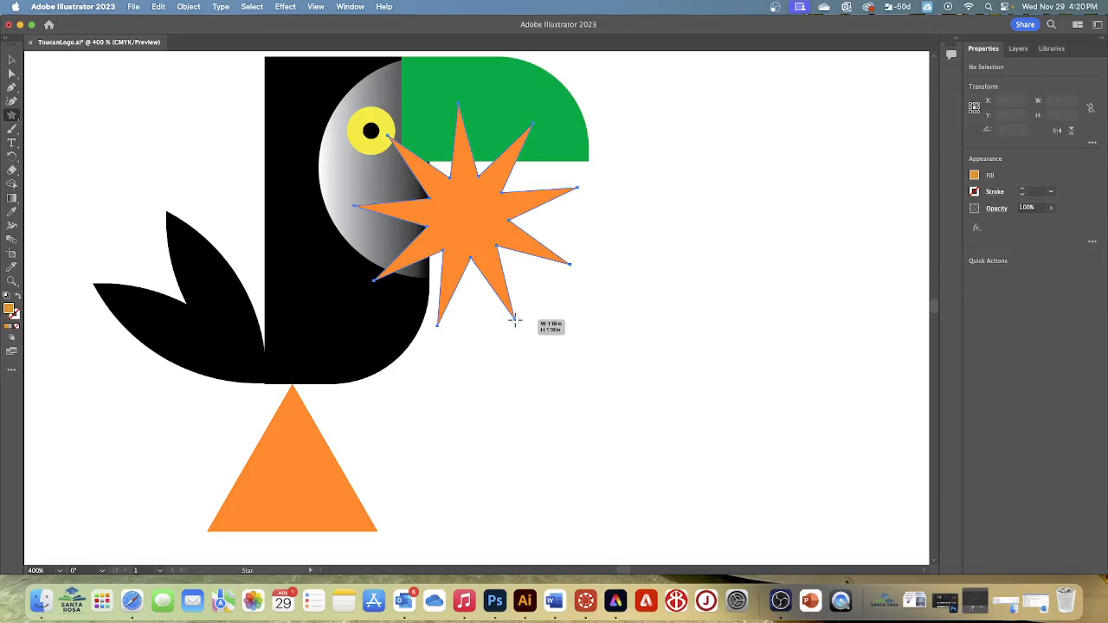
pyautogui.moveTo(514, 319); pyautogui.dragTo(517, 364)
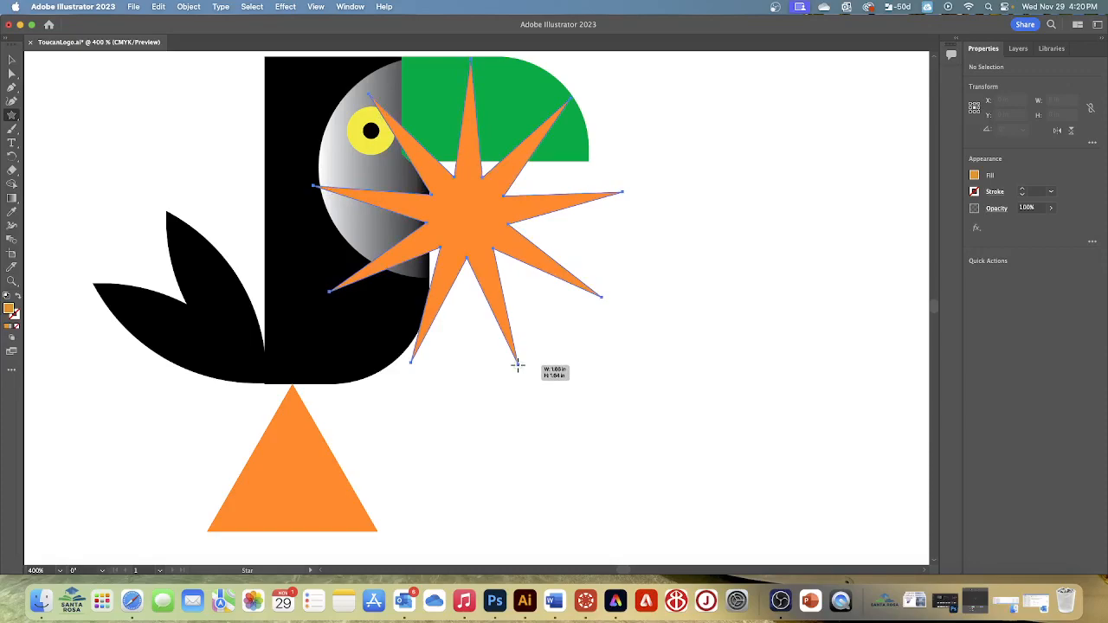
pyautogui.moveTo(517, 364); pyautogui.dragTo(517, 364)
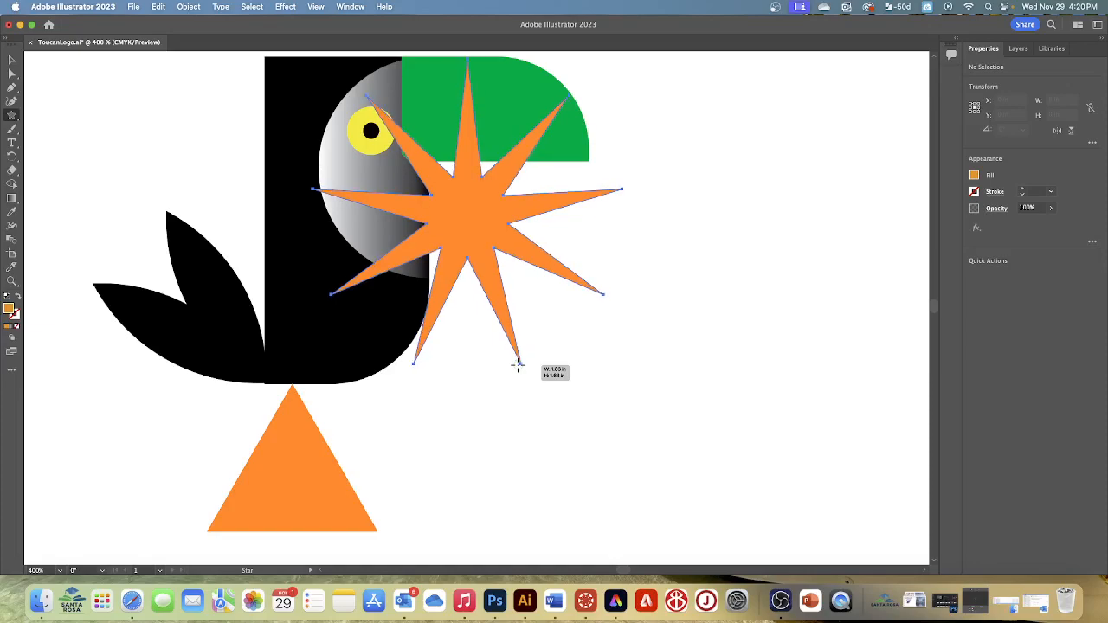
pyautogui.moveTo(517, 365); pyautogui.dragTo(519, 363)
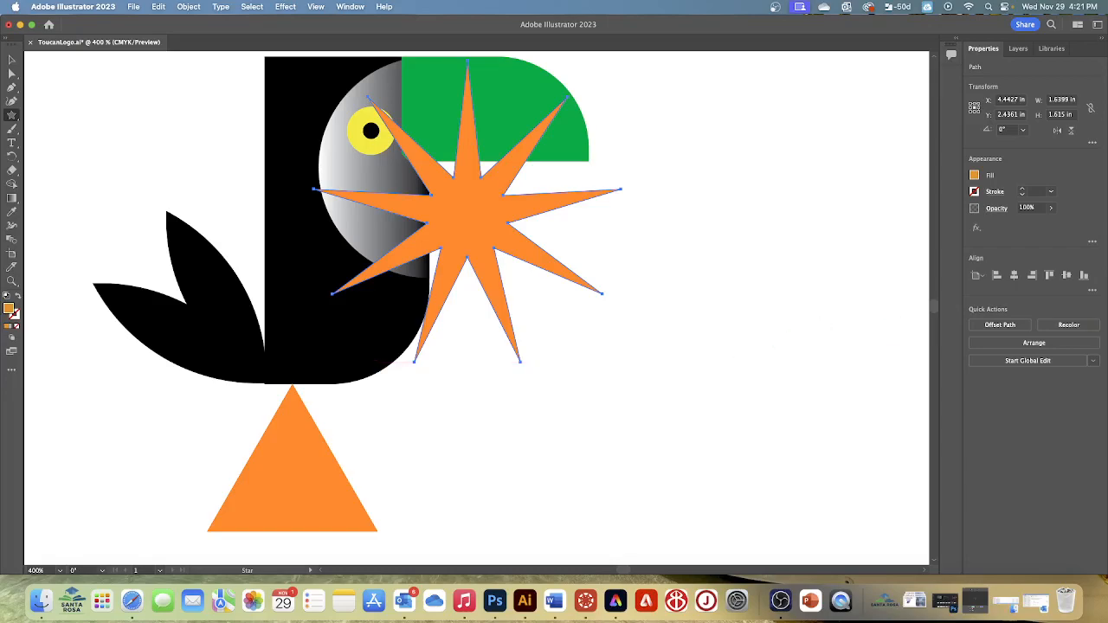
# - Move the star over the back of the toucan's head and fill it with the black swatch
pyautogui.click(14, 59)
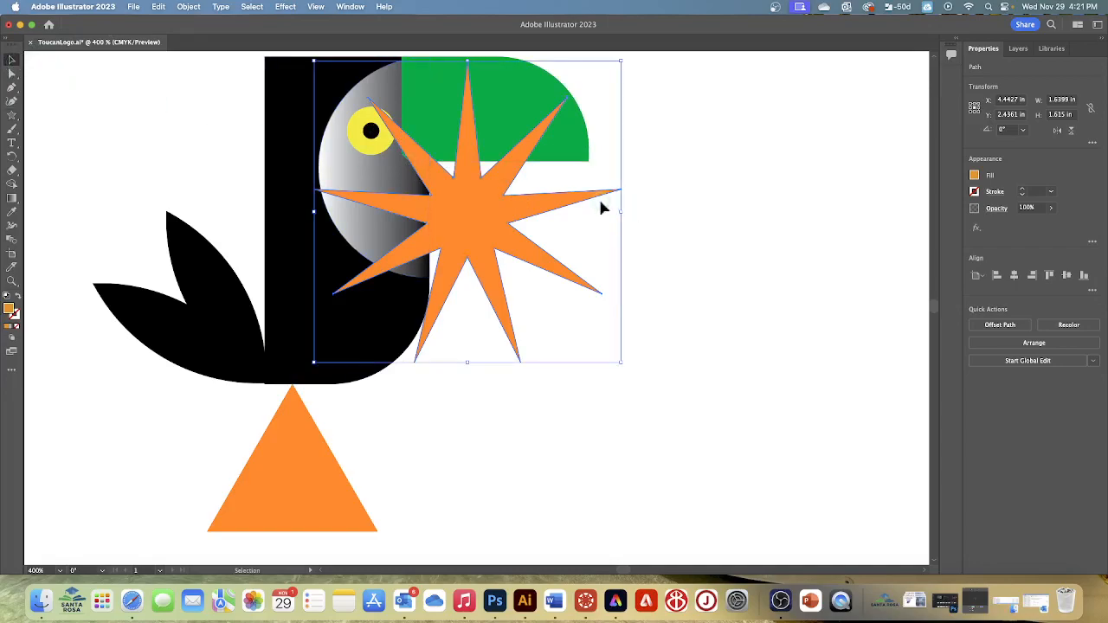
pyautogui.scroll(5, 659, 219)
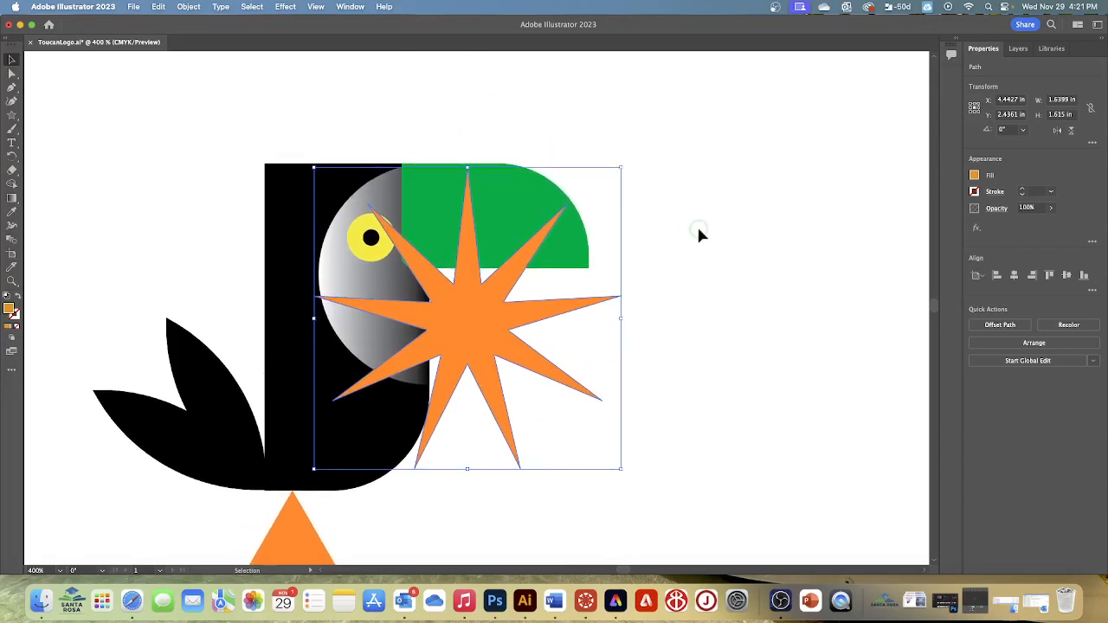
pyautogui.scroll(2, 740, 246)
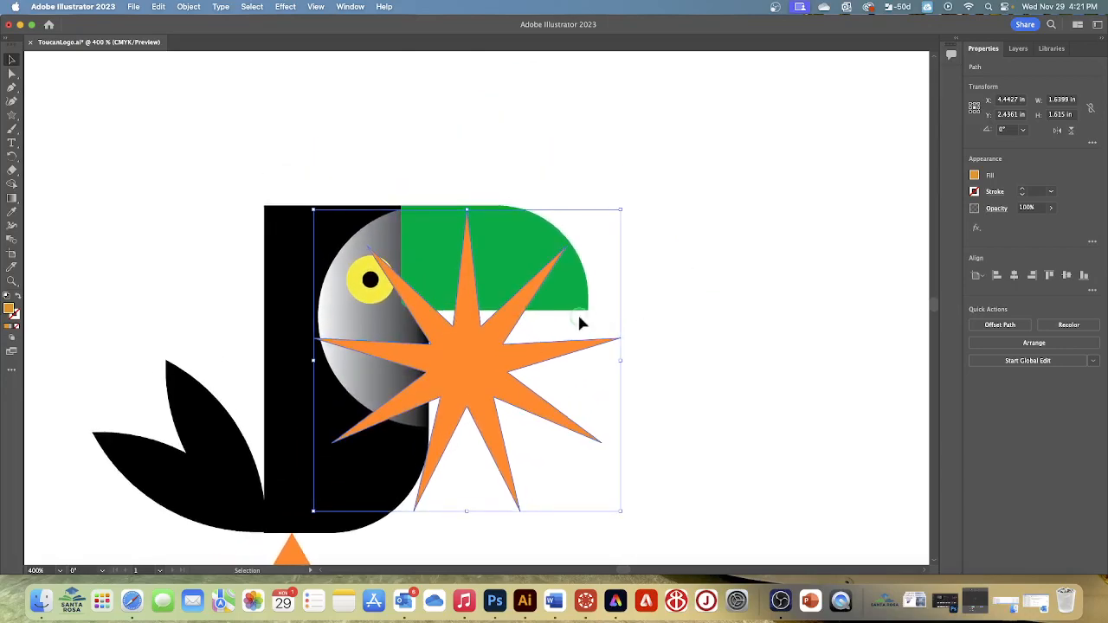
pyautogui.moveTo(482, 357); pyautogui.dragTo(309, 225)
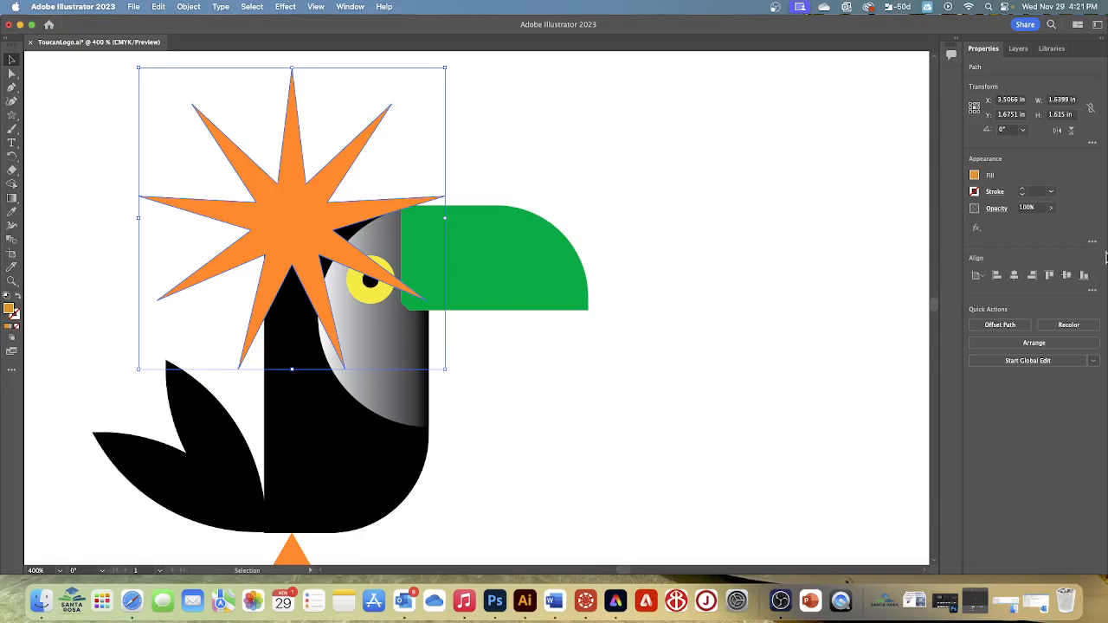
pyautogui.click(974, 175)
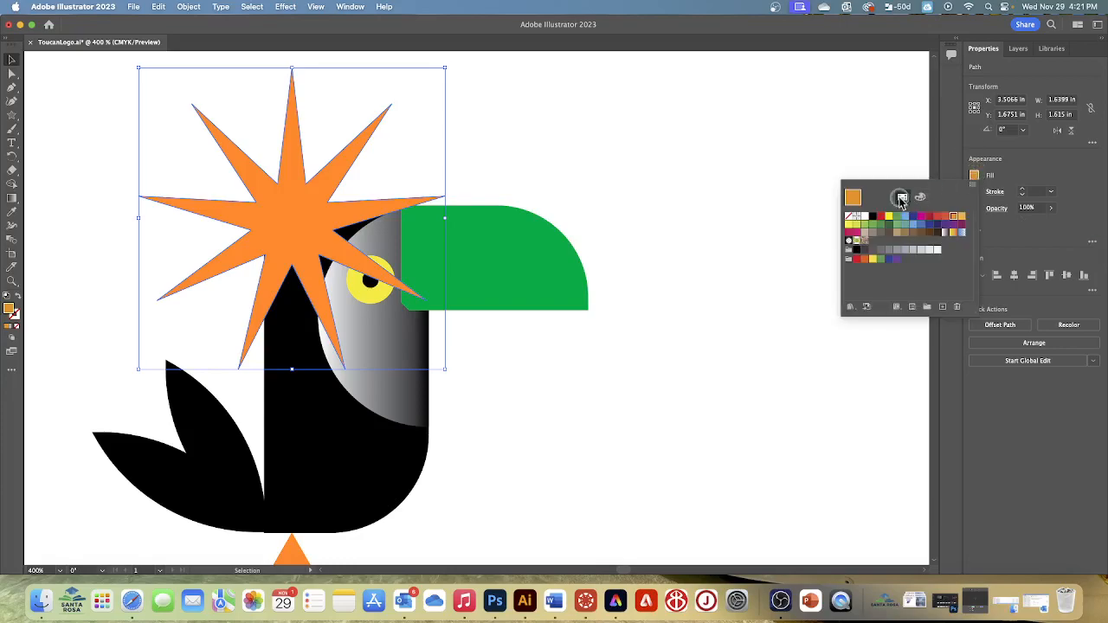
pyautogui.click(873, 215)
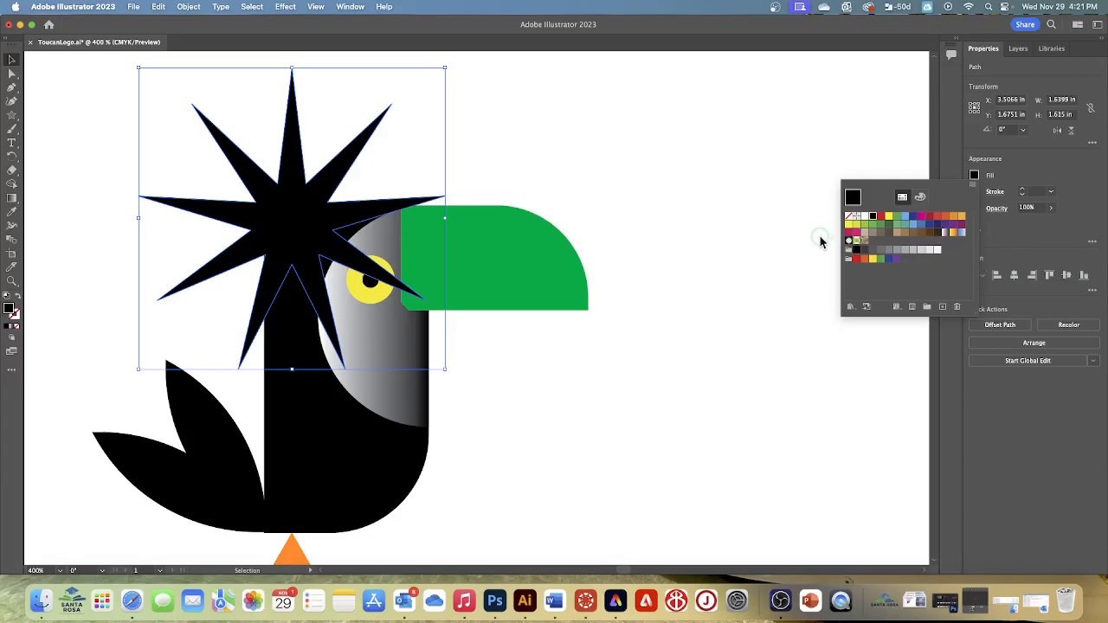
# - Scale the star down to about 1.40 in wide by 1.38 in high and send it to the back
pyautogui.click(443, 68)
pyautogui.moveTo(443, 68); pyautogui.dragTo(398, 102)
pyautogui.moveTo(304, 223)
pyautogui.mouseDown()
pyautogui.moveTo(326, 208)
pyautogui.moveTo(312, 207)
pyautogui.mouseUp()
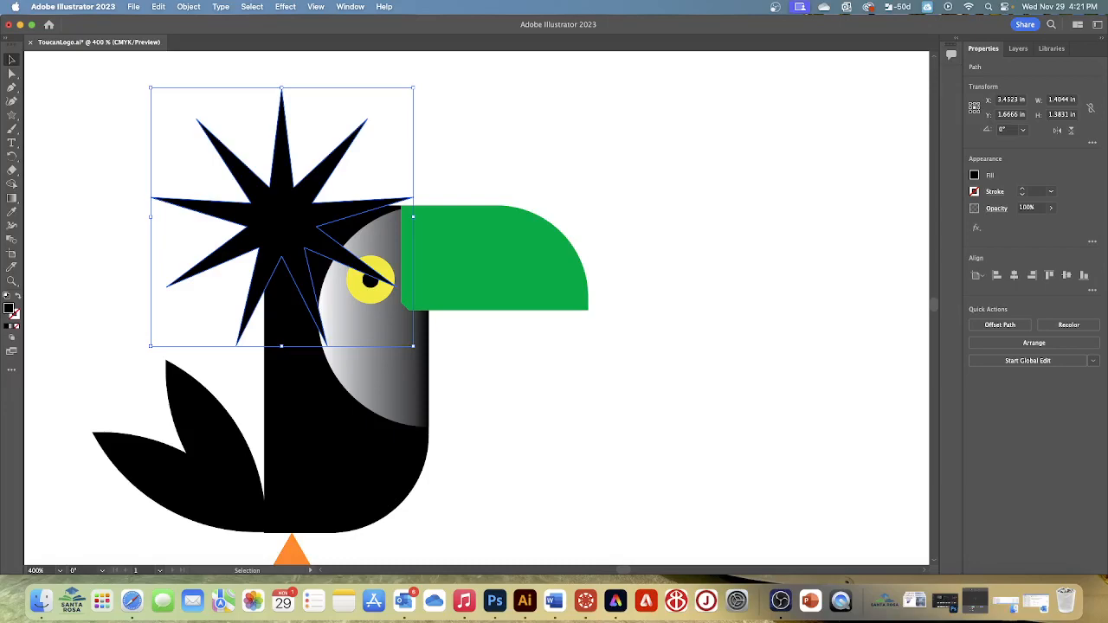
pyautogui.click(1015, 343)
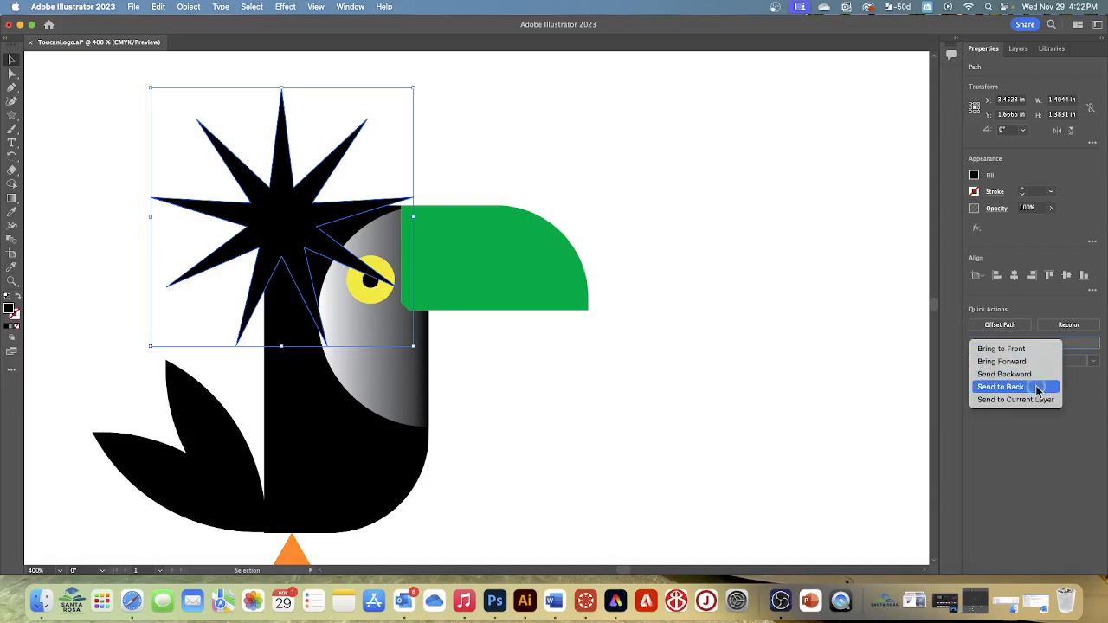
pyautogui.click(1024, 387)
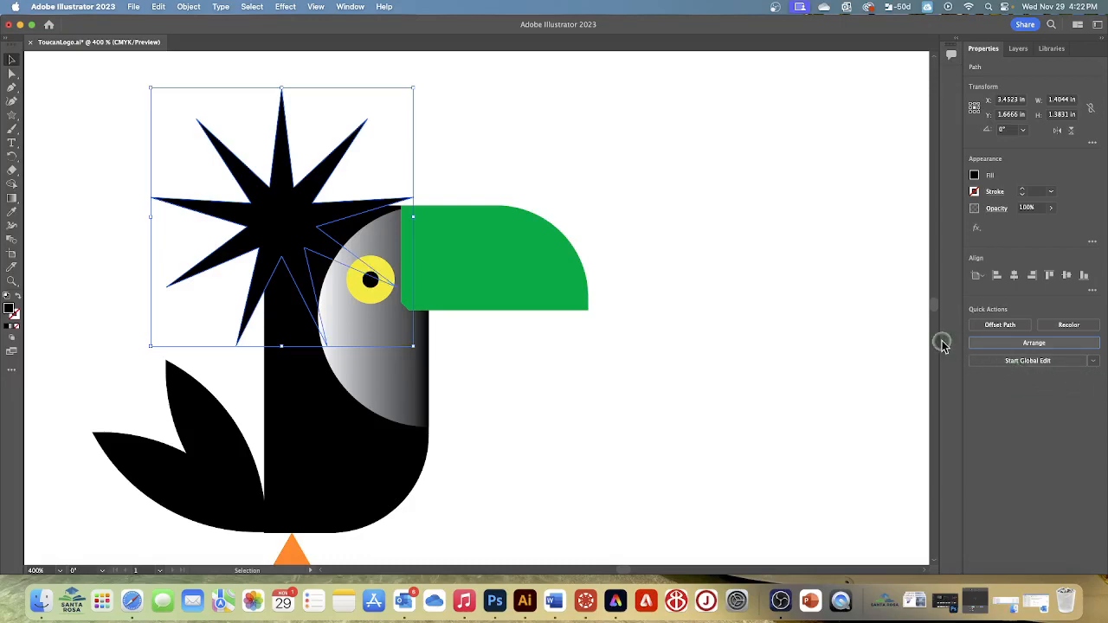
# - Move the black star so its center sits near the top-left corner of the toucan's body as head feathers
pyautogui.click(351, 190)
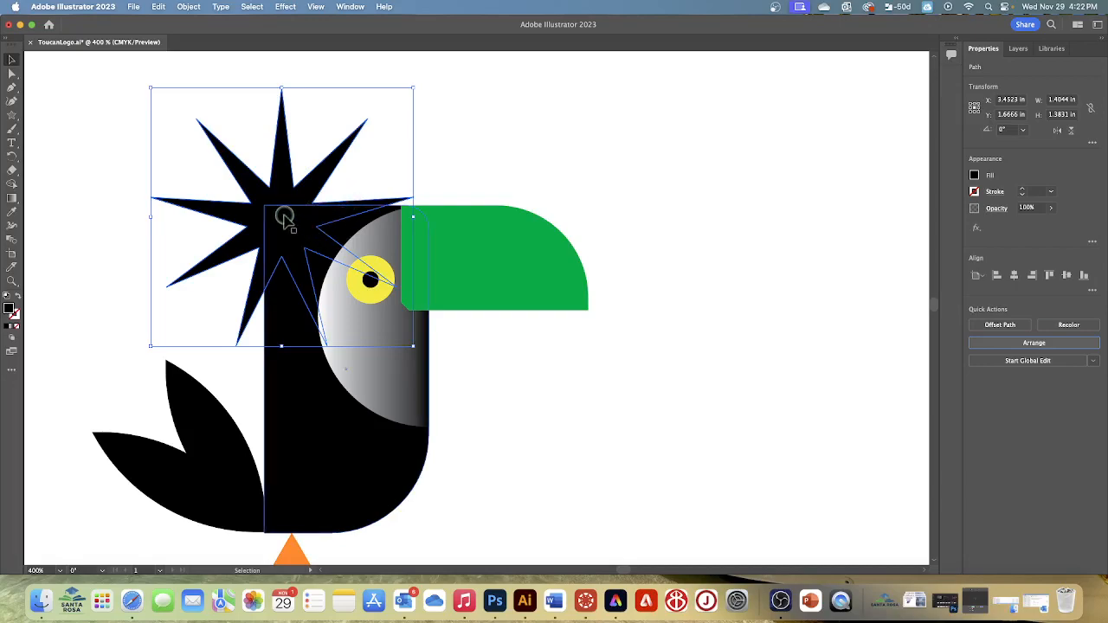
pyautogui.click(157, 139)
pyautogui.moveTo(283, 208); pyautogui.dragTo(261, 180)
pyautogui.press('super+z')
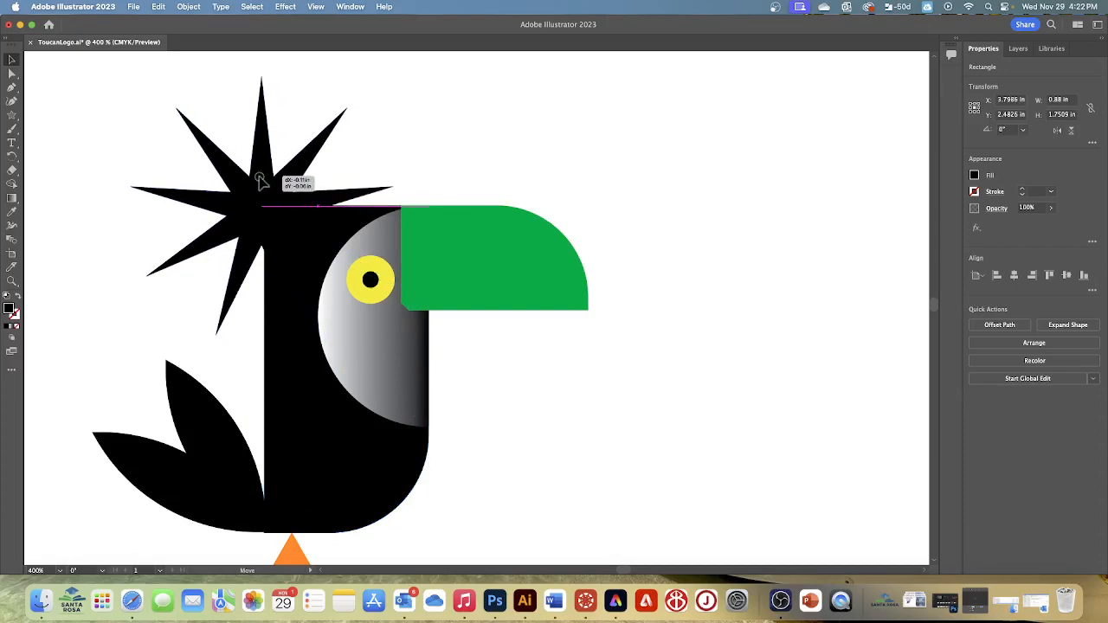
pyautogui.moveTo(261, 180); pyautogui.dragTo(269, 181)
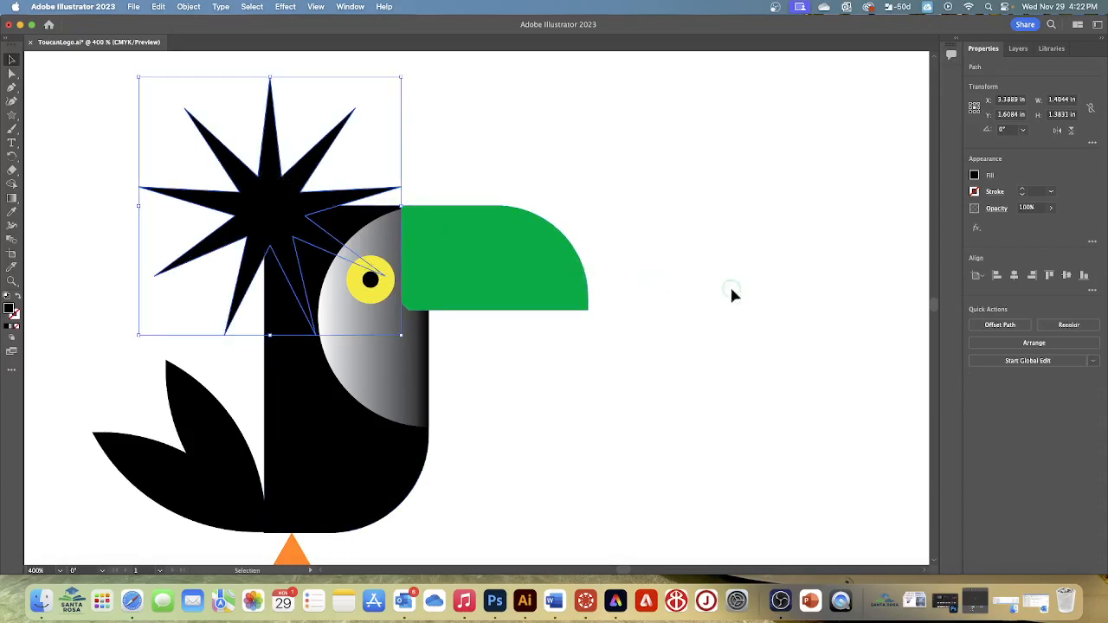
# - Clear the selection and save the toucan logo document
pyautogui.click(636, 161)
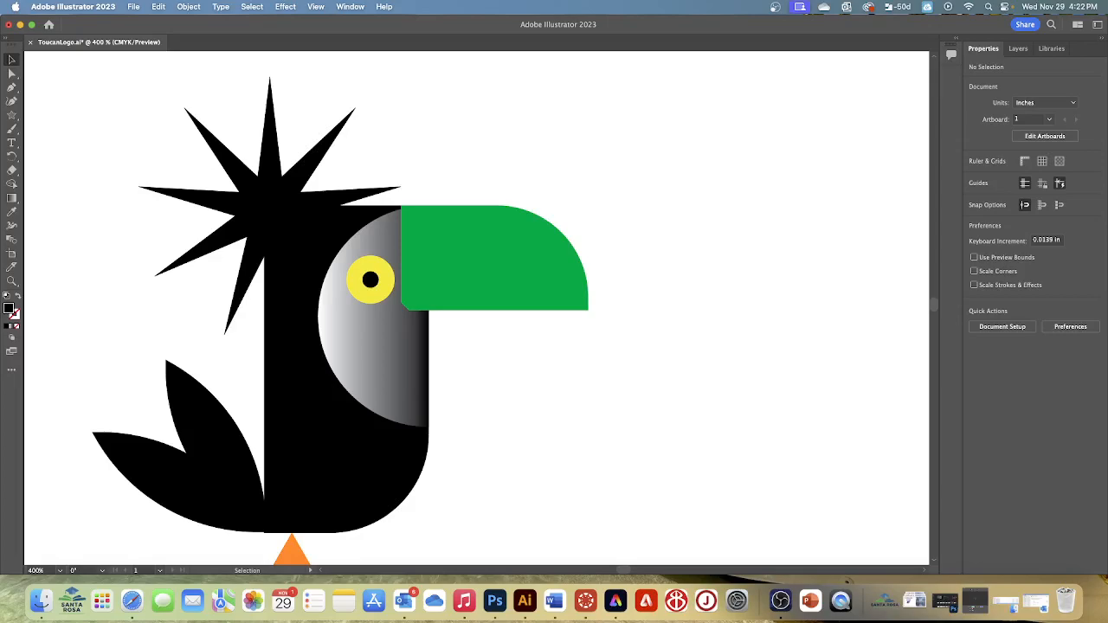
pyautogui.click(133, 6)
pyautogui.click(147, 117)
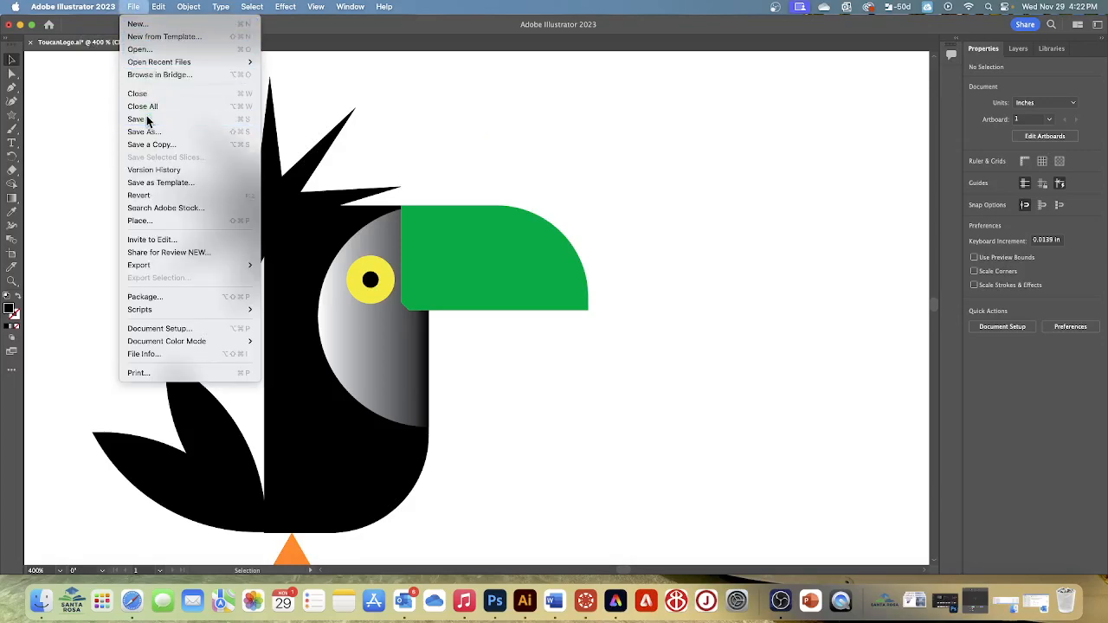